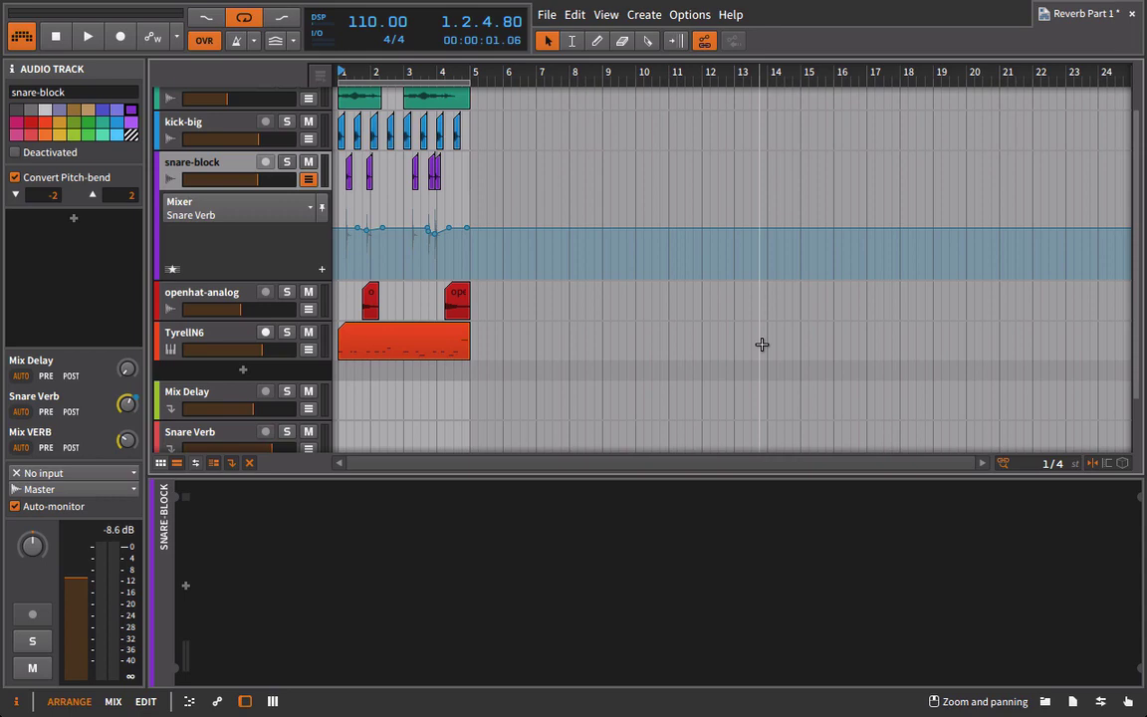
Remove the old Mix VERB effect track and play the arrangement over bars 1–4
key("XF86AudioRaiseVolume")
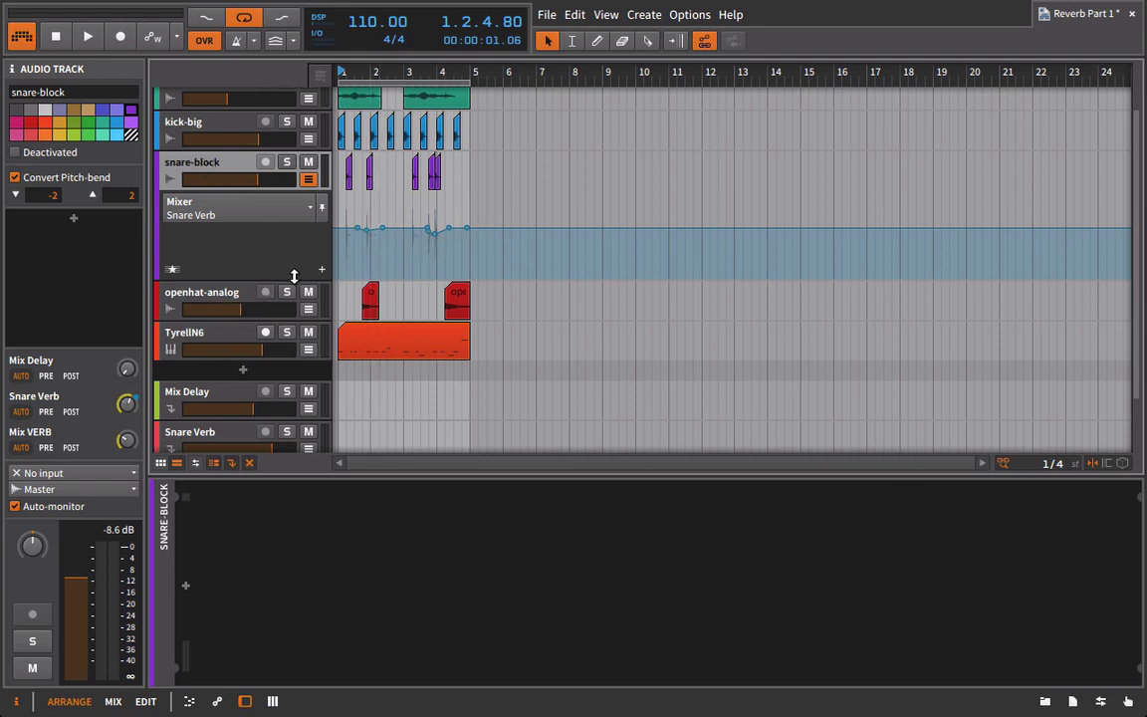
scroll(249, 333, "down", 2)
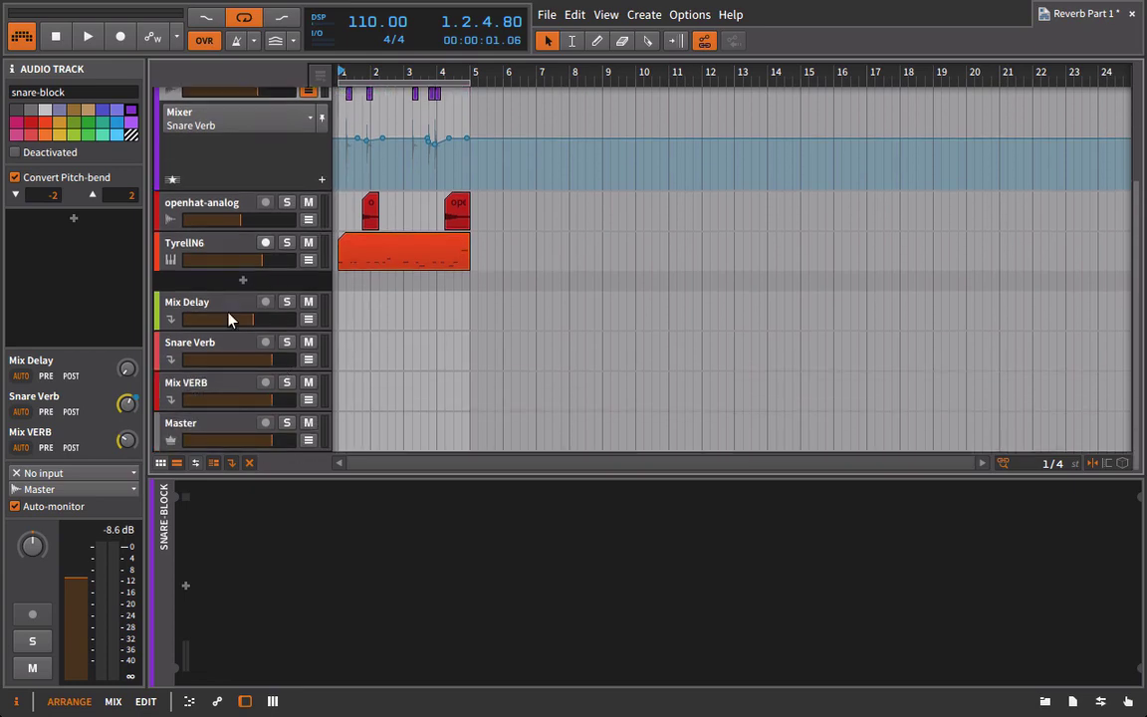
left_click(181, 400)
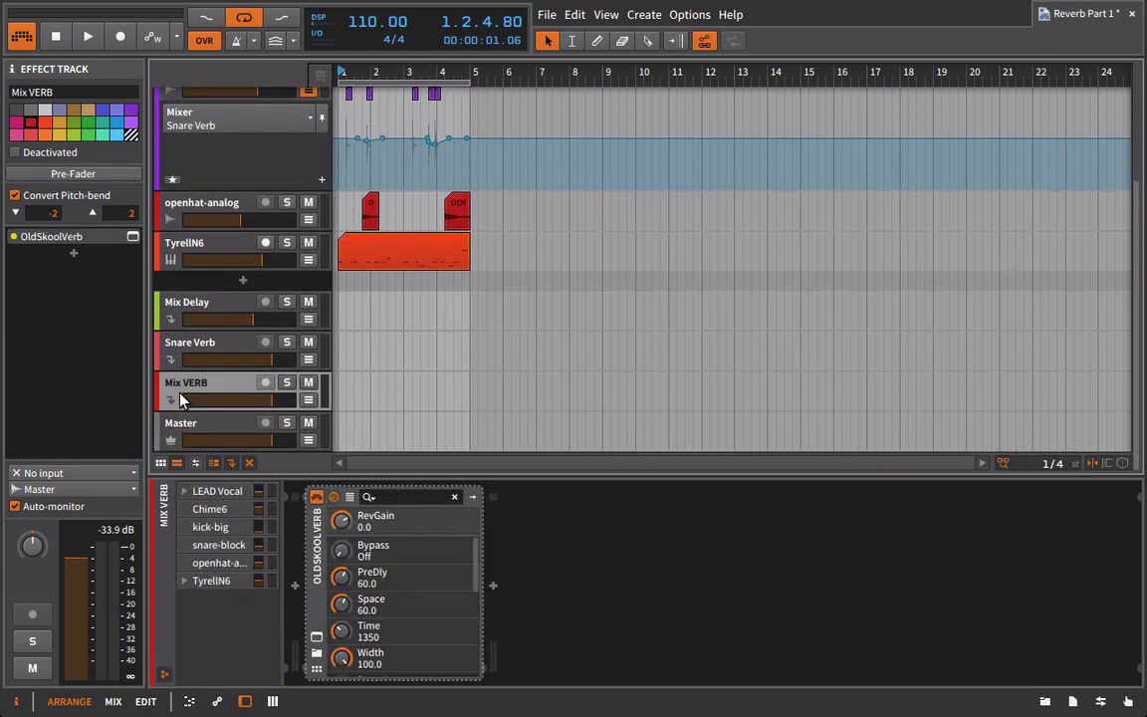
key("Delete")
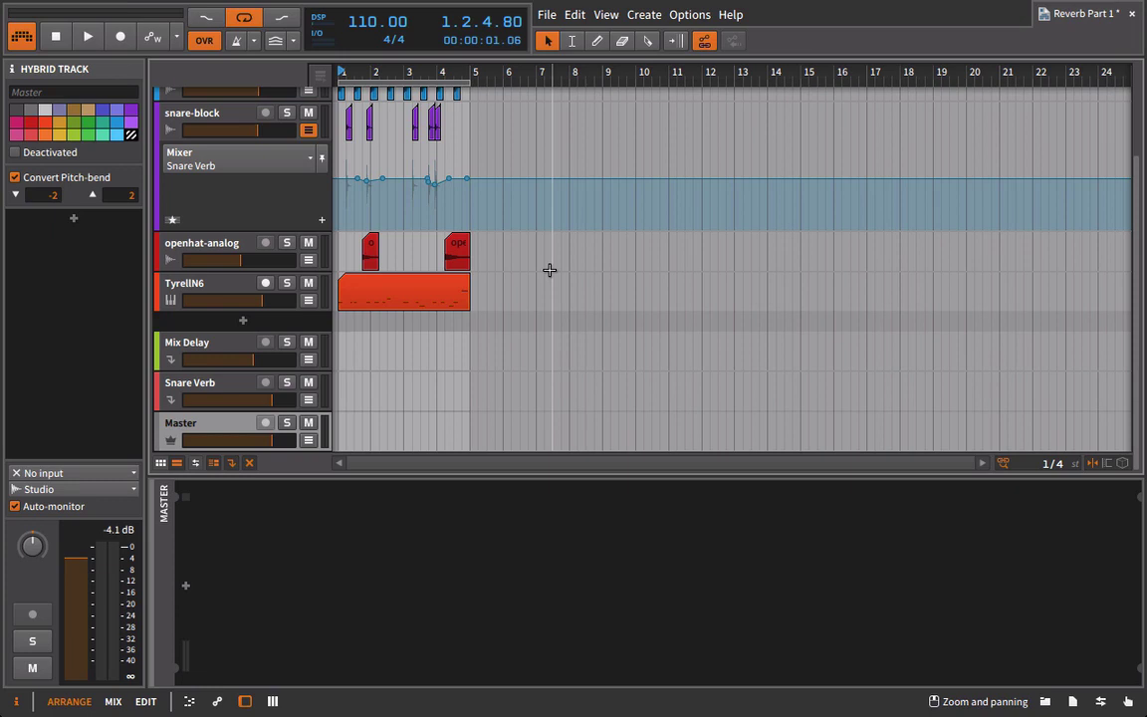
key("space")
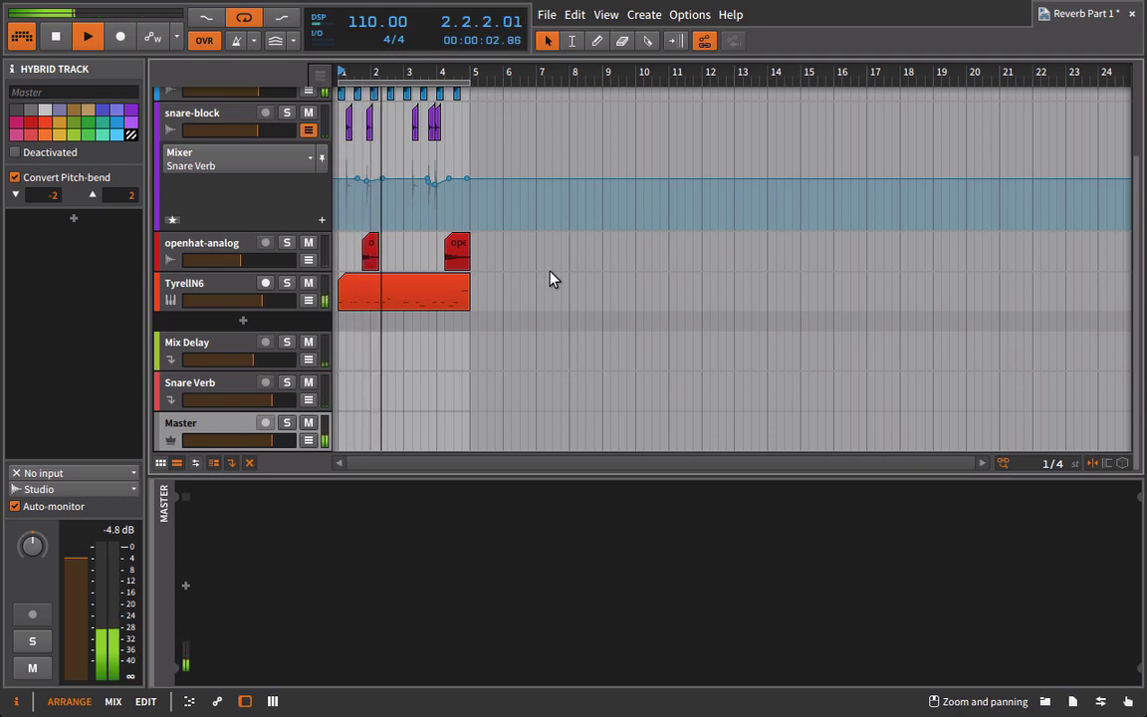
Stop playback at 2.3.1.75 and collapse the snare-block track's Snare Verb automation lane
key("space")
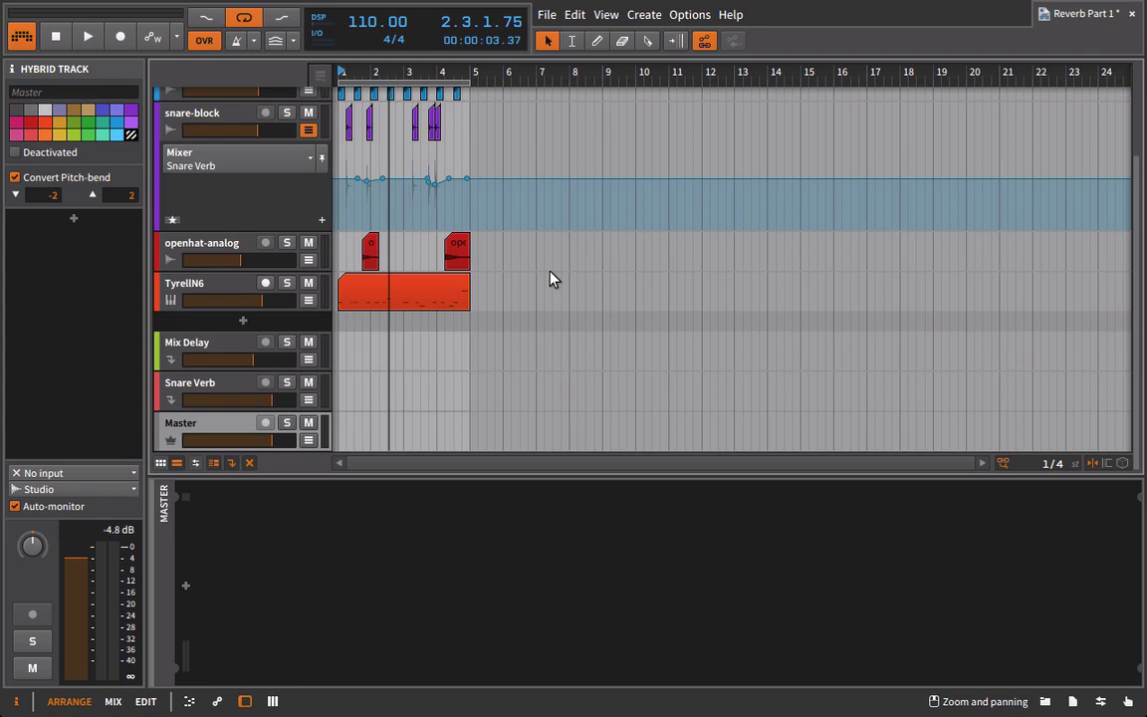
scroll(467, 236, "up", 2)
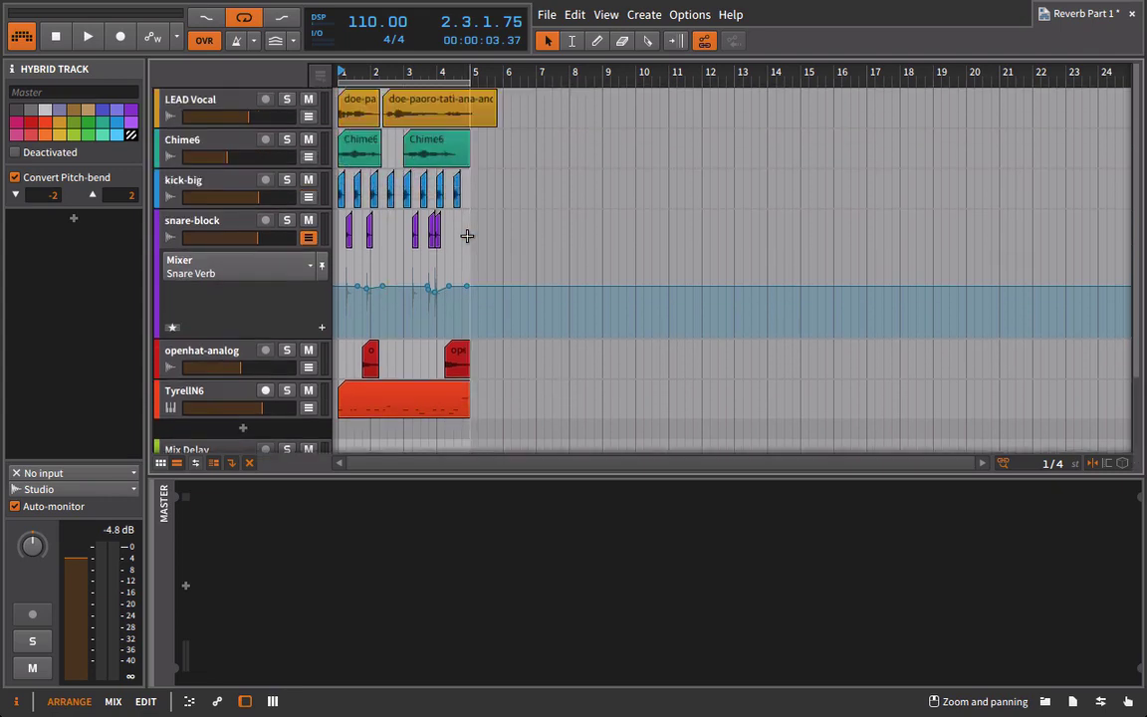
left_click(308, 237)
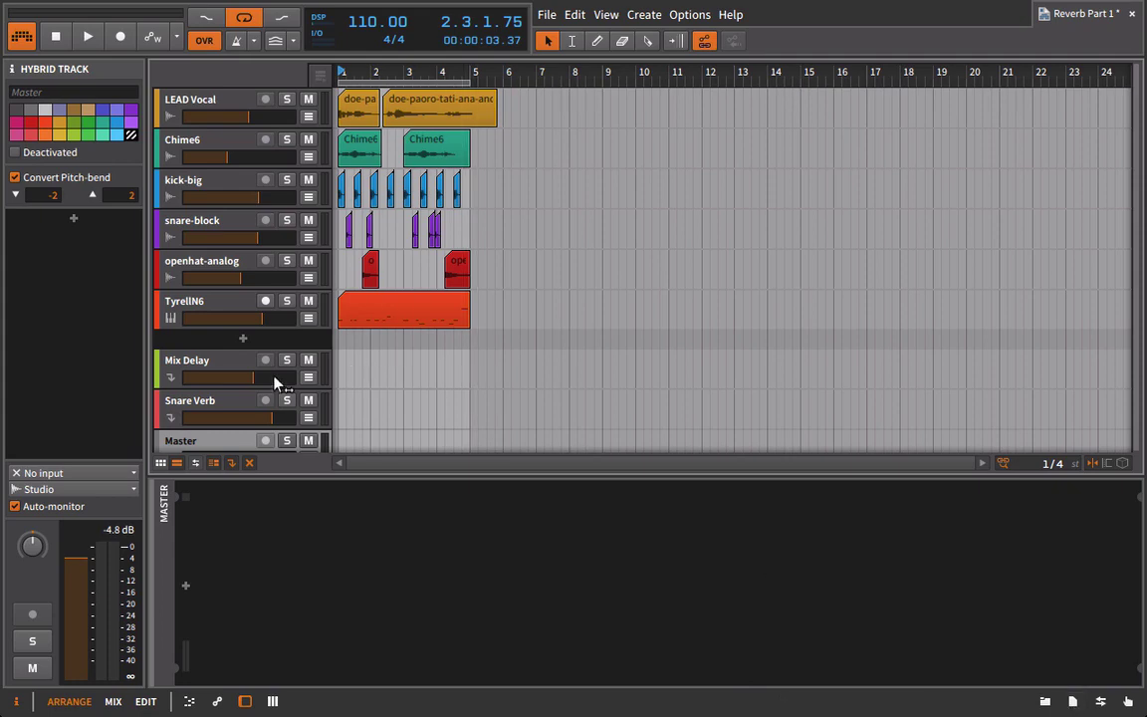
Create a new effect track renamed 'Mix VERB' and show the device browser
left_click(243, 339)
left_click(297, 388)
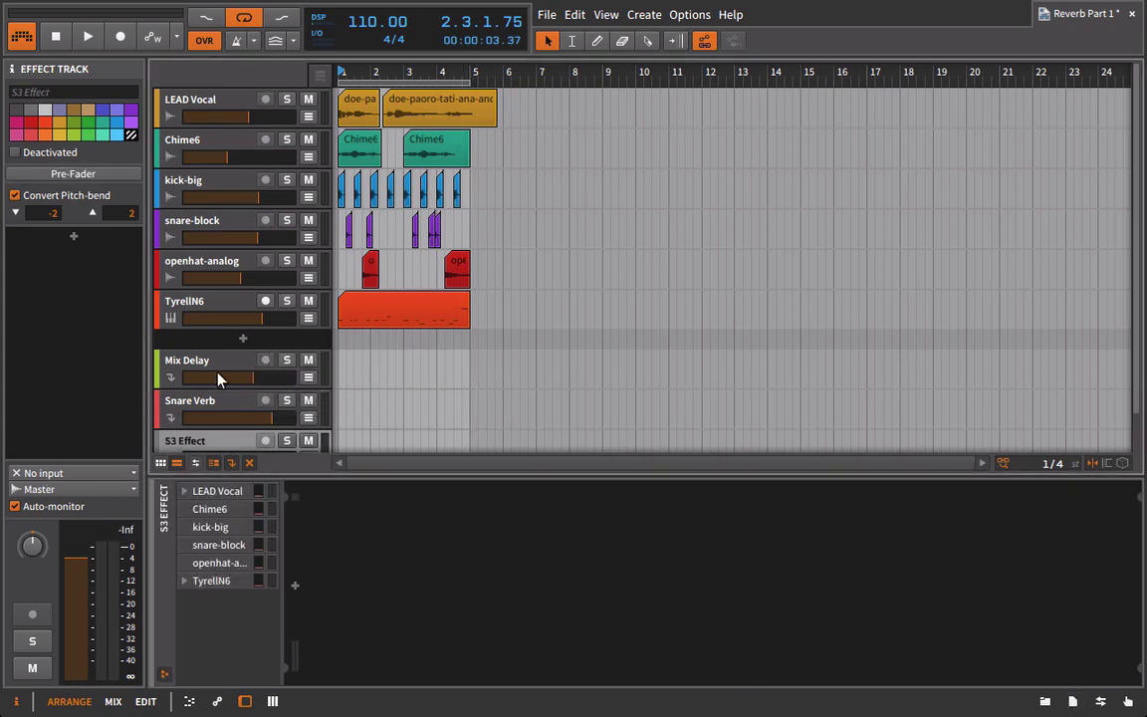
left_click(27, 91)
type("m")
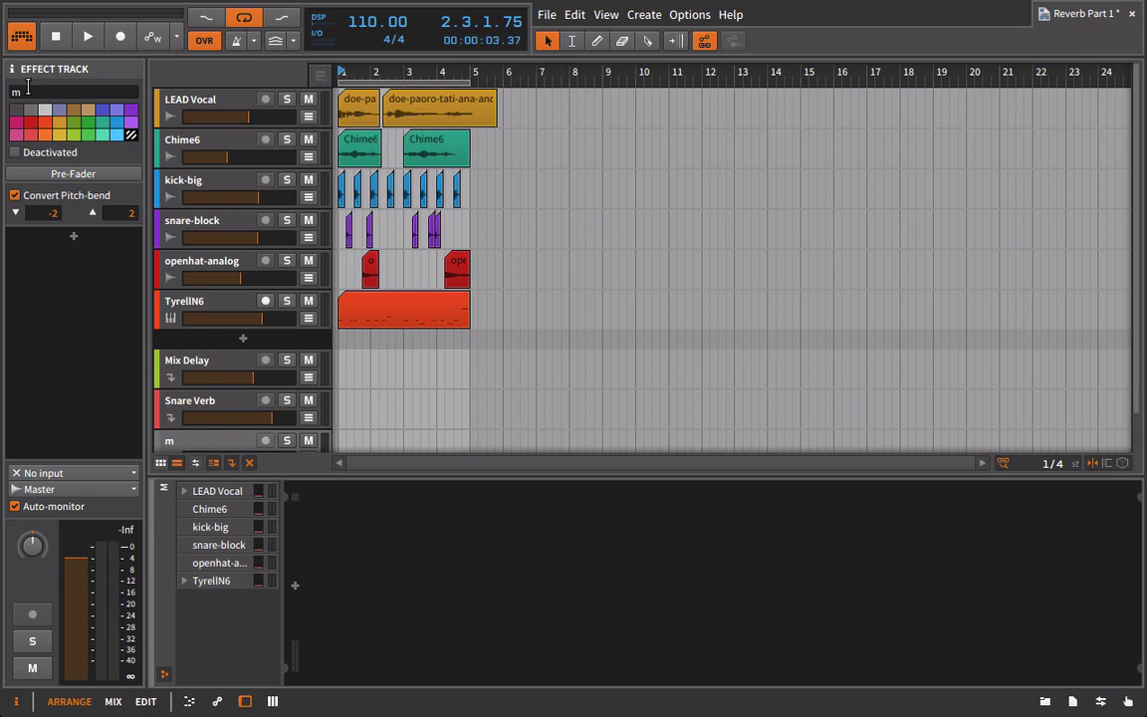
key("BackSpace")
type("Mix VERB")
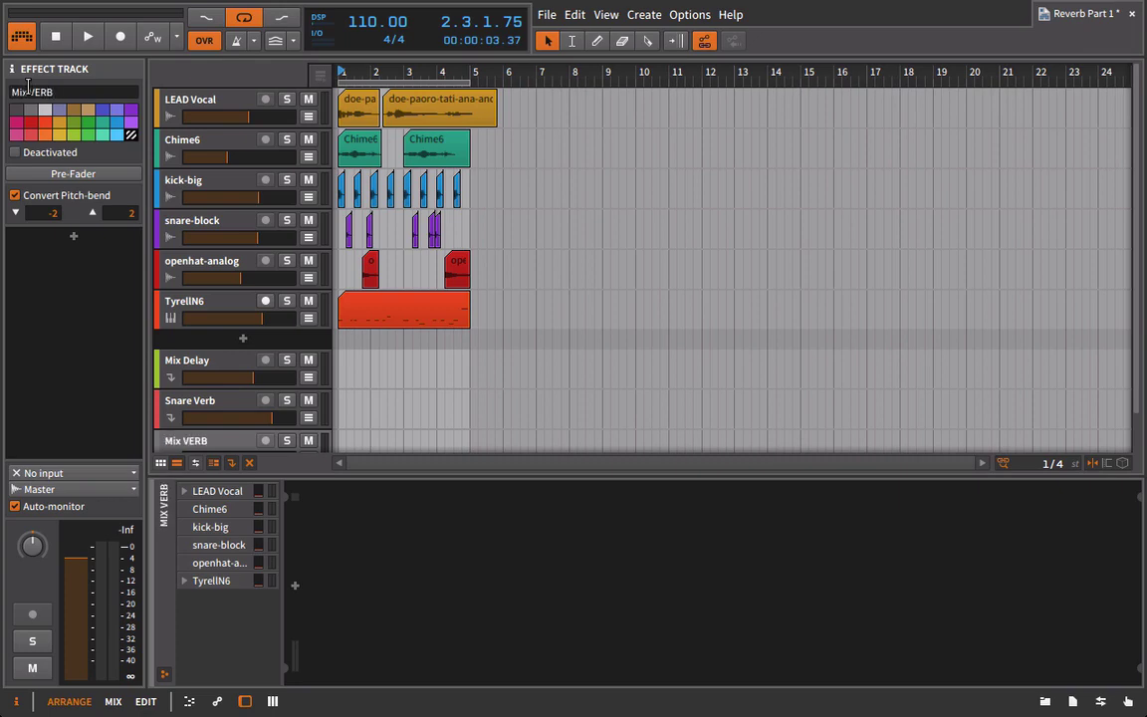
left_click(1042, 701)
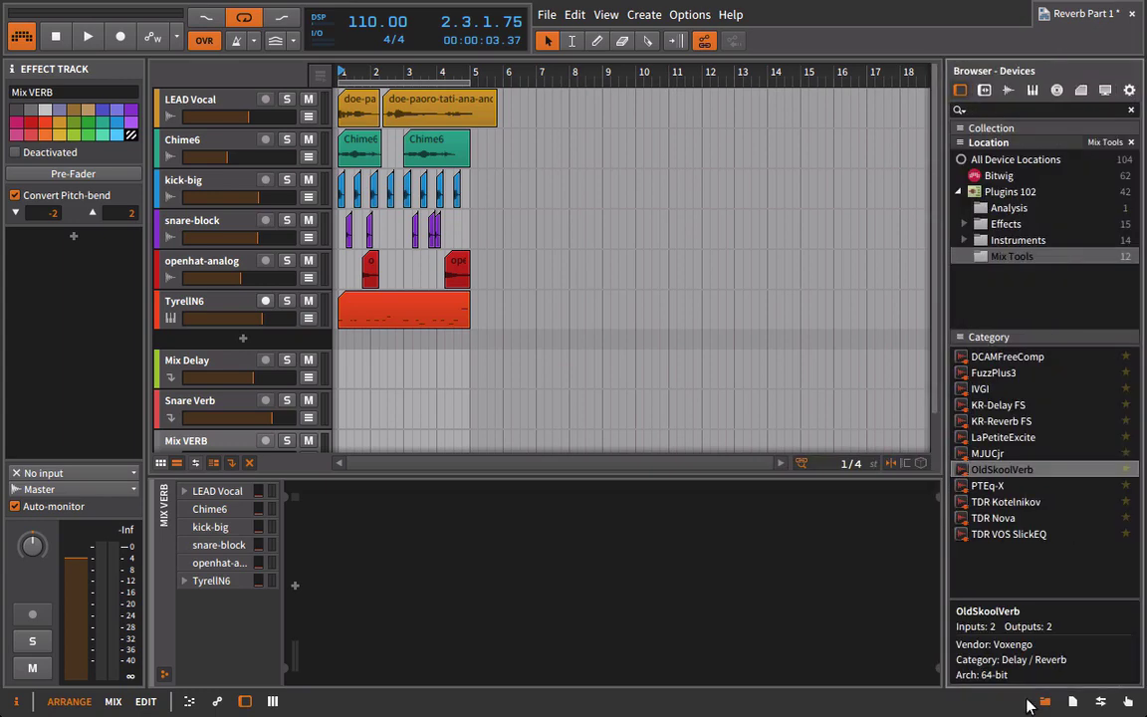
Colour Mix VERB red and add TAL-Reverb-4-64 from the Effects folder to it
left_click(31, 123)
scroll(744, 305, "down", 2)
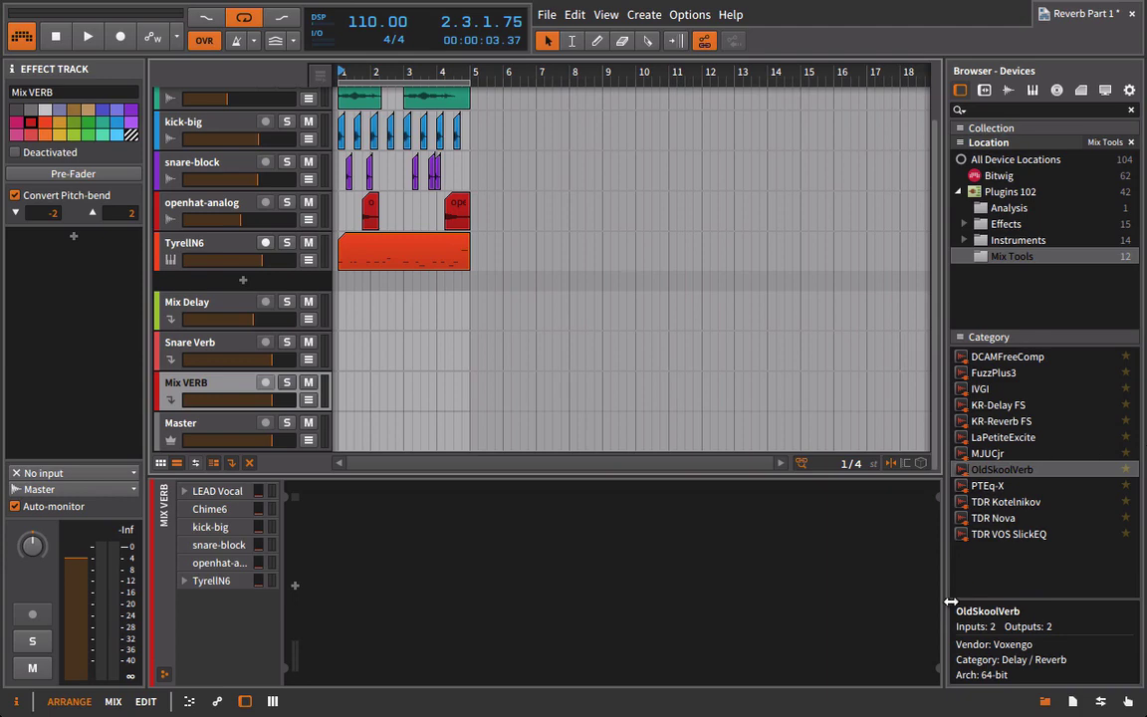
left_click(993, 225)
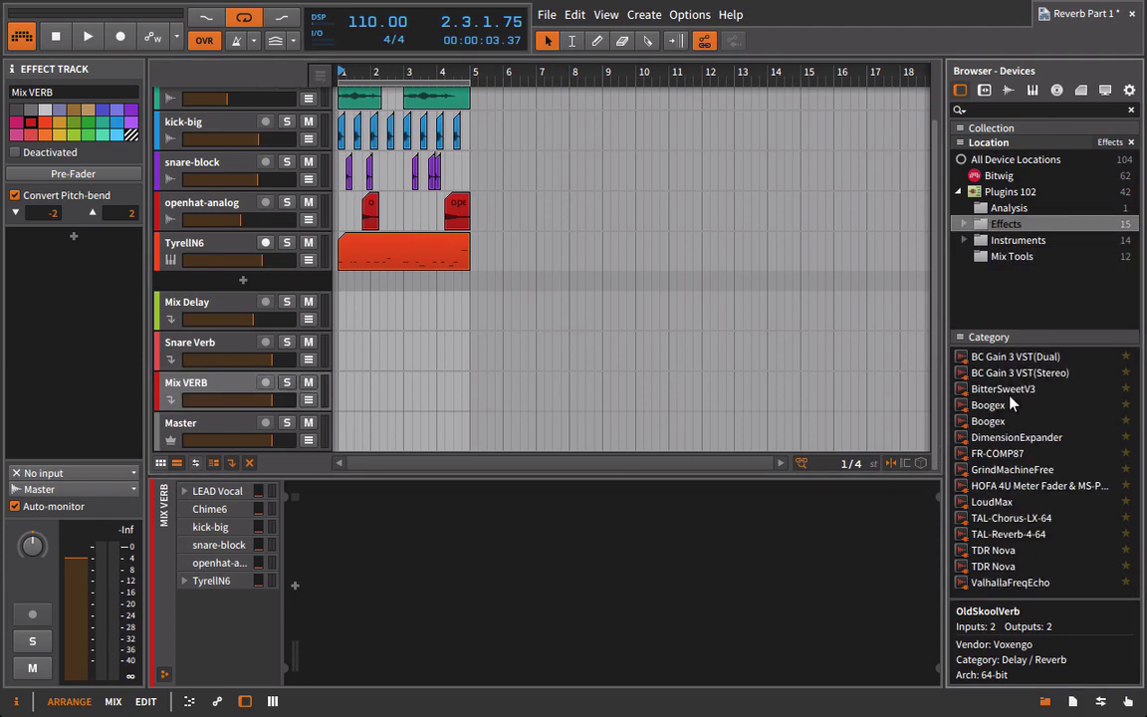
left_click_drag(964, 538, 527, 400)
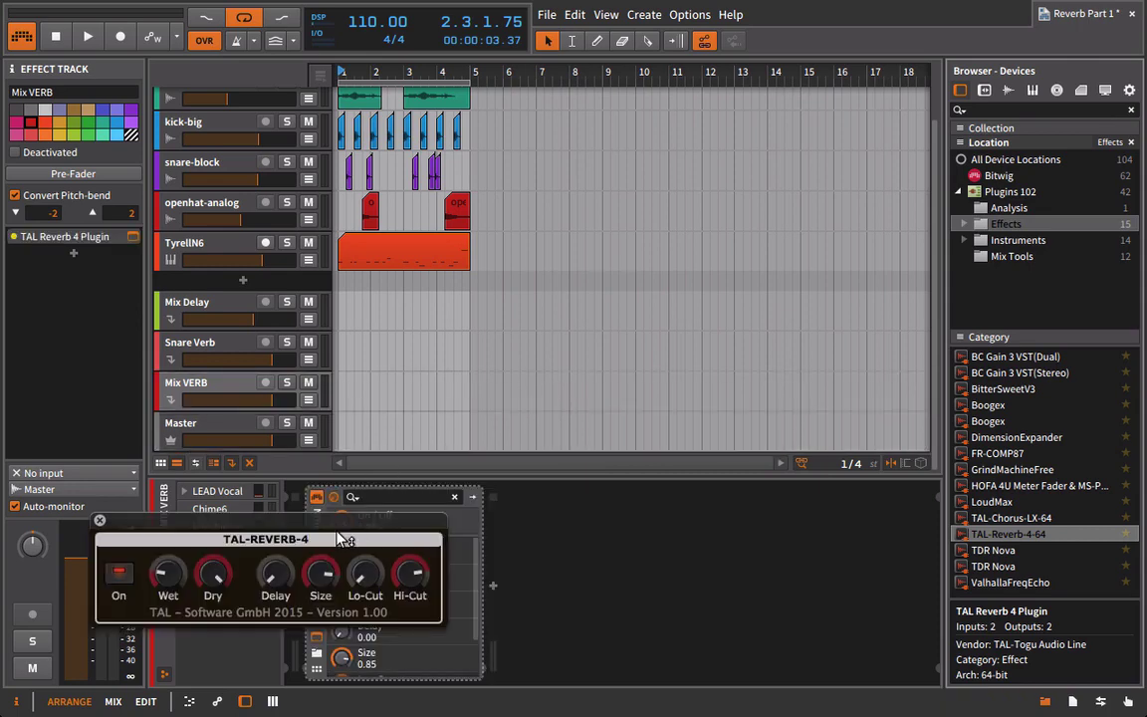
Close the TAL Reverb 4 window and delete the device, leaving the chain empty
left_click_drag(329, 528, 637, 284)
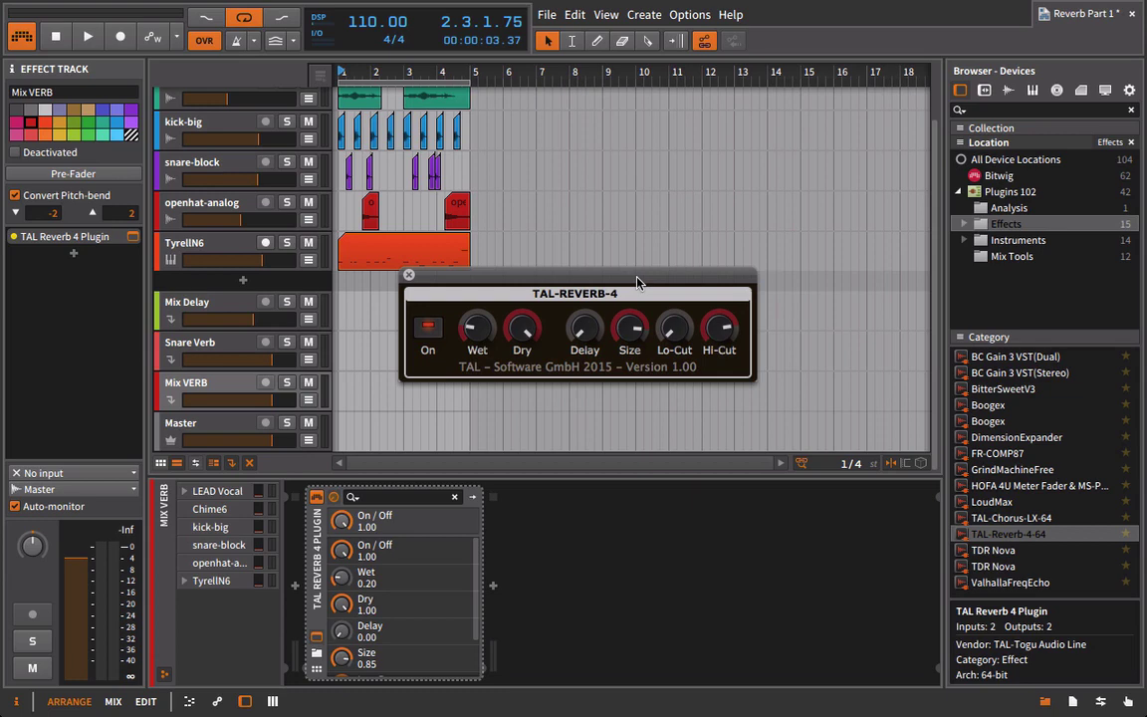
left_click(408, 274)
left_click(321, 553)
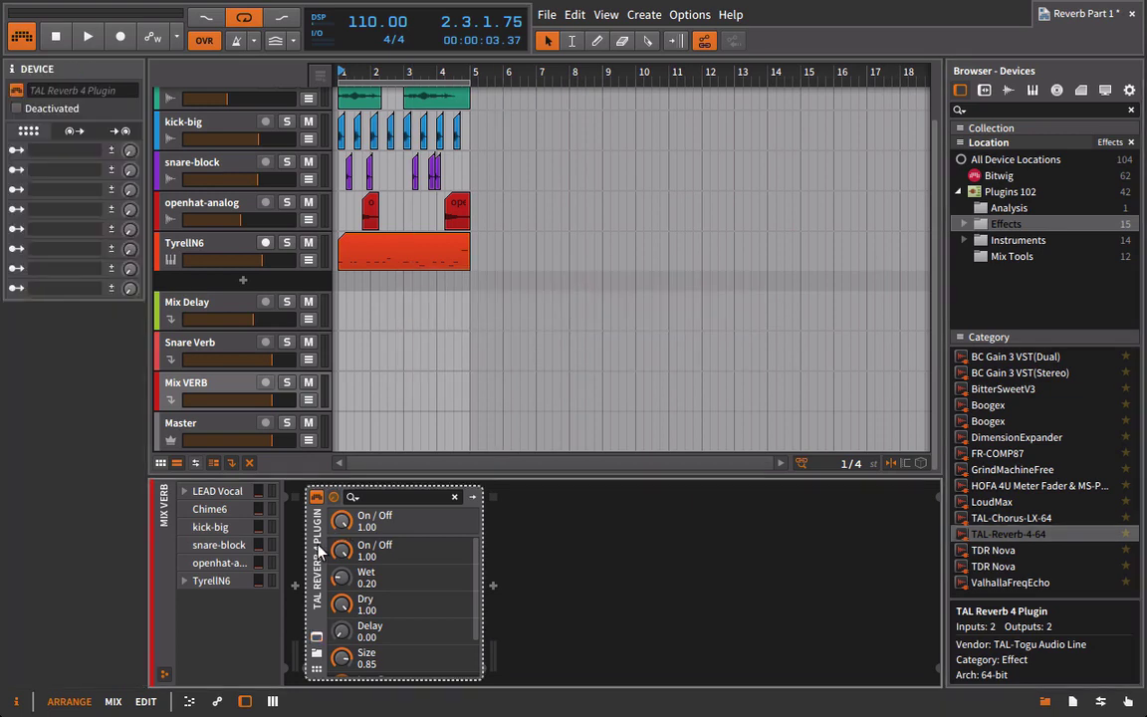
key("Delete")
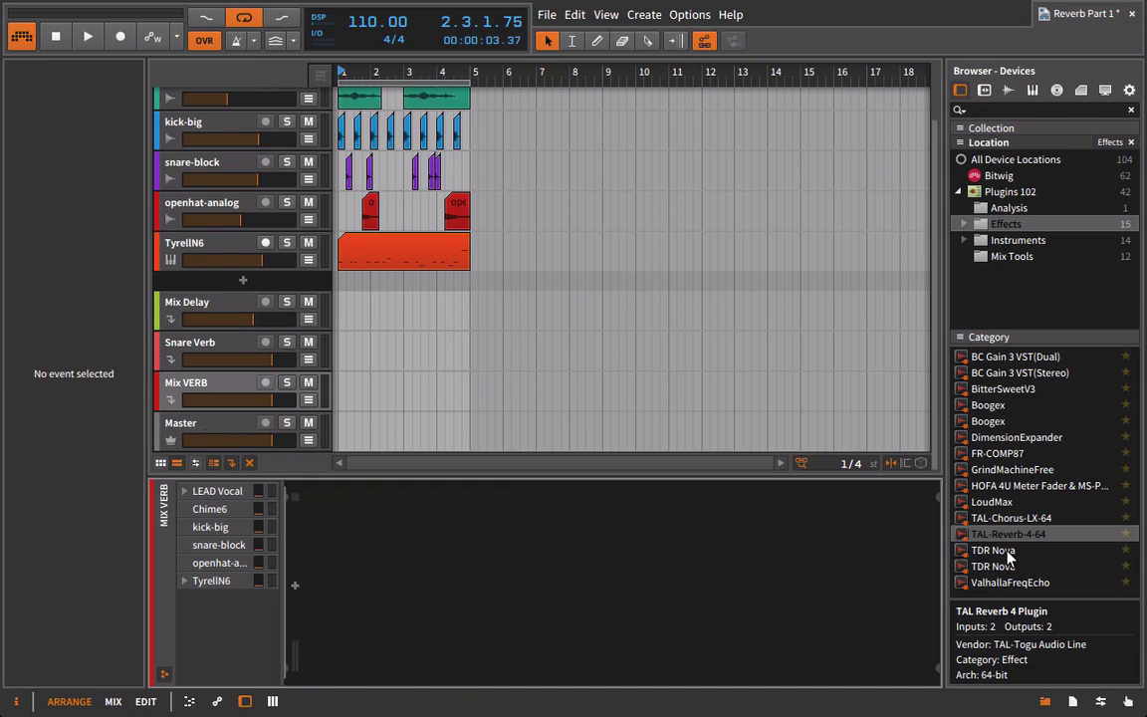
Add Voxengo OldSkoolVerb from Mix Tools to Mix VERB and show its Session Bank presets
left_click(1004, 256)
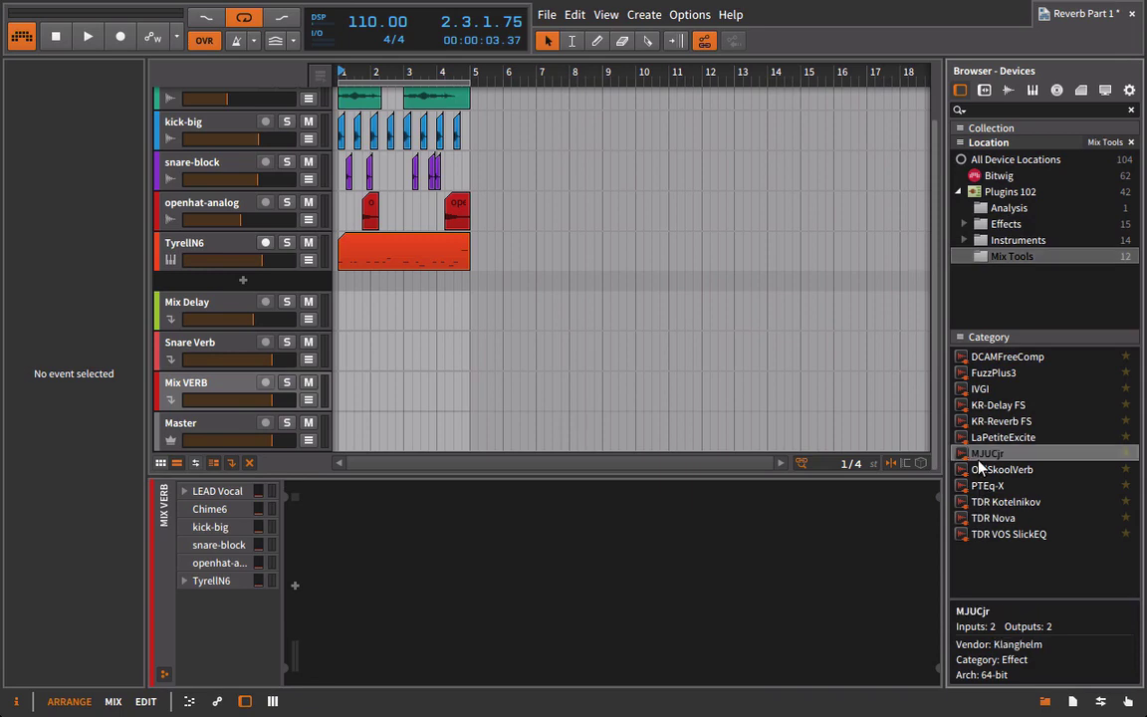
left_click_drag(1001, 469, 287, 580)
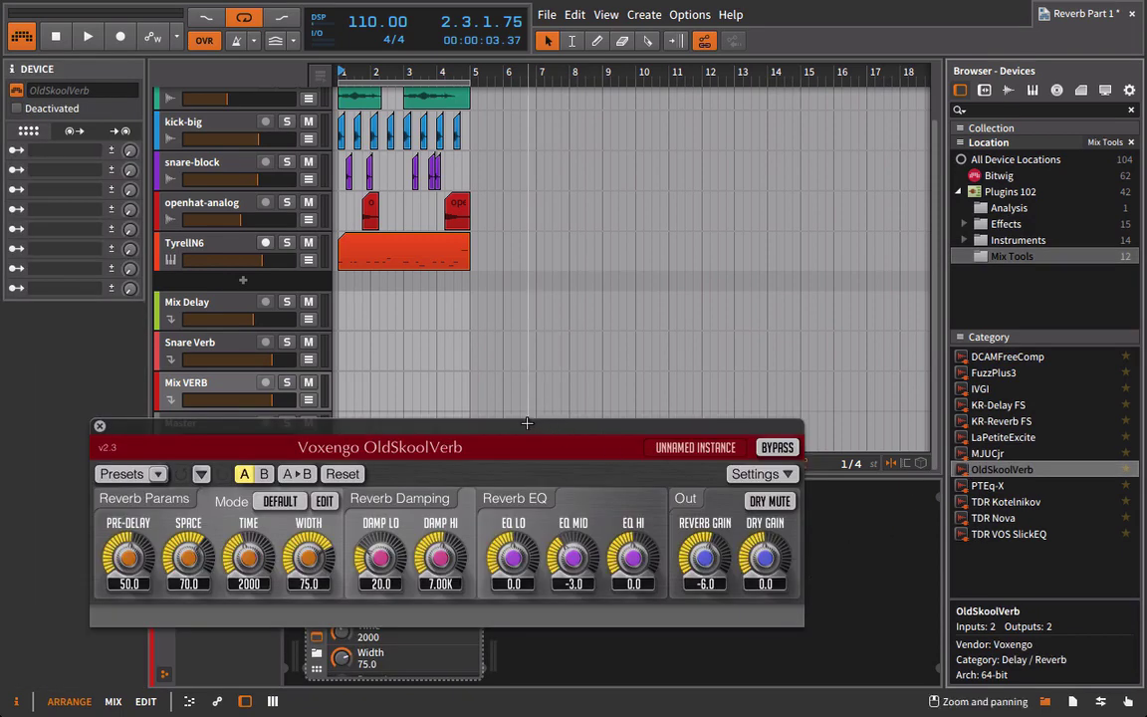
left_click_drag(518, 429, 635, 202)
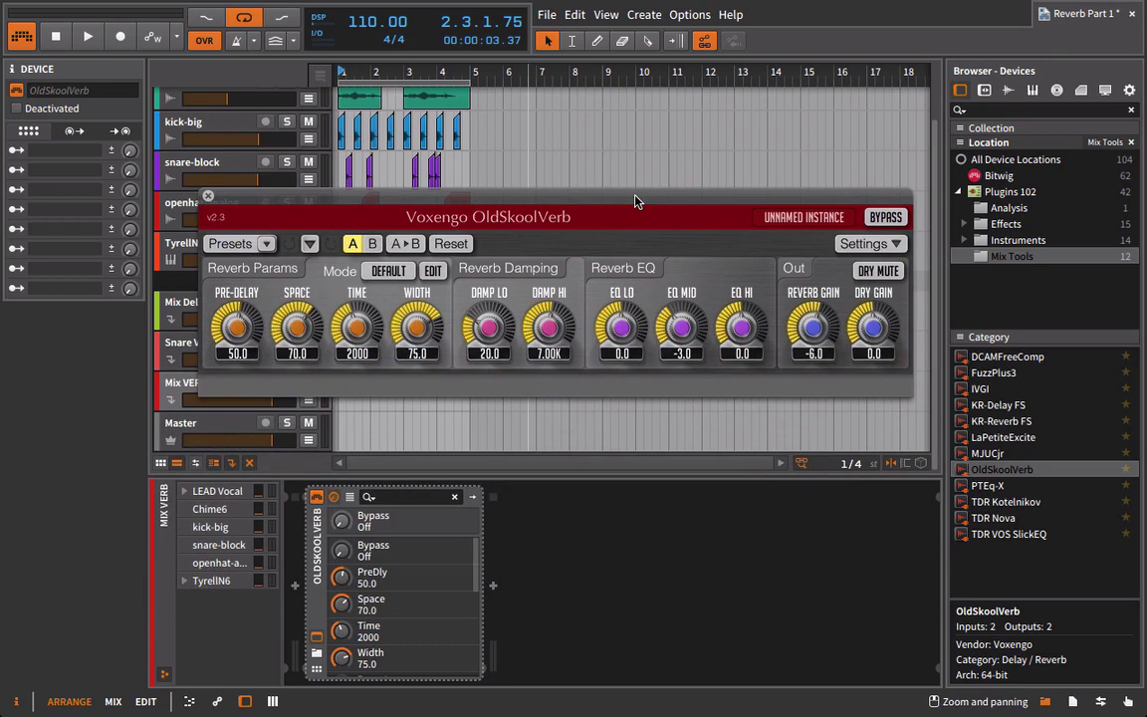
left_click(264, 244)
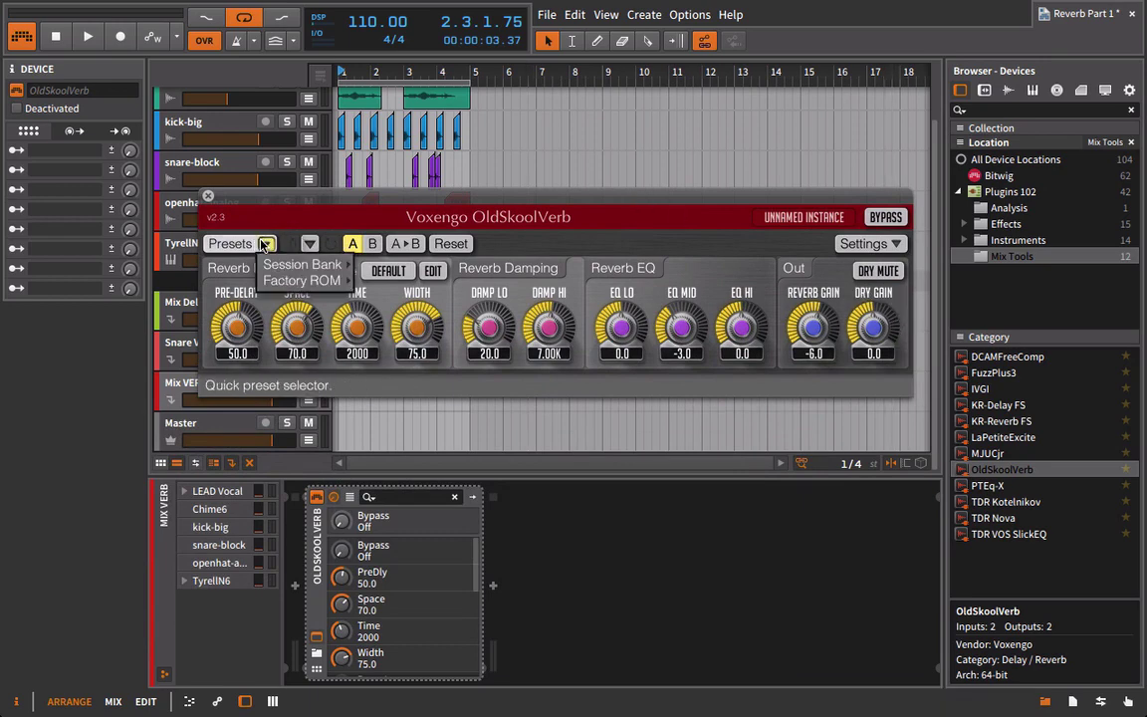
mouse_move(282, 269)
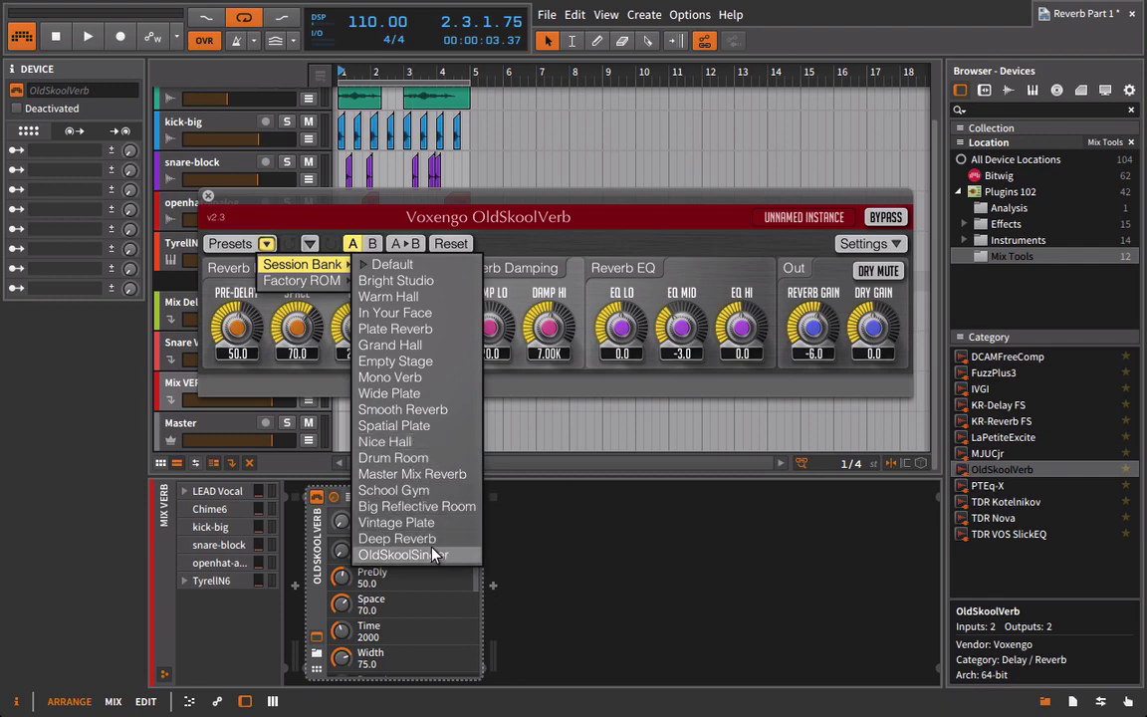
Load OldSkoolVerb's Master Mix Reverb preset and inspect its Mode EDIT settings
left_click(428, 474)
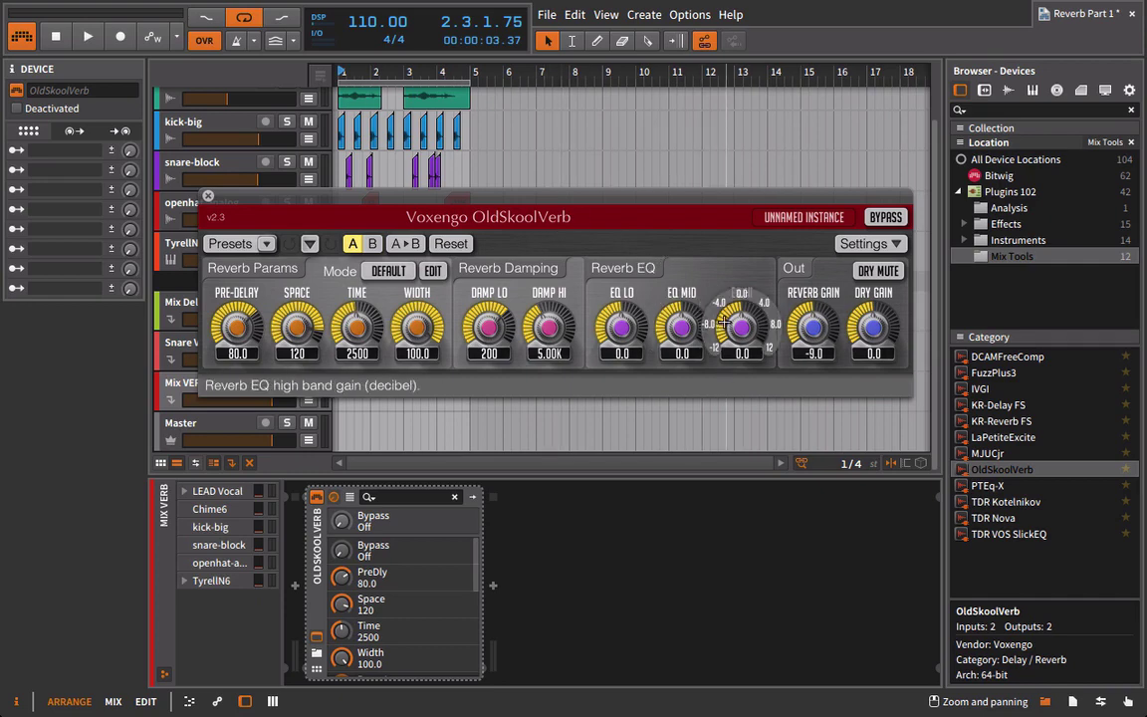
left_click(432, 270)
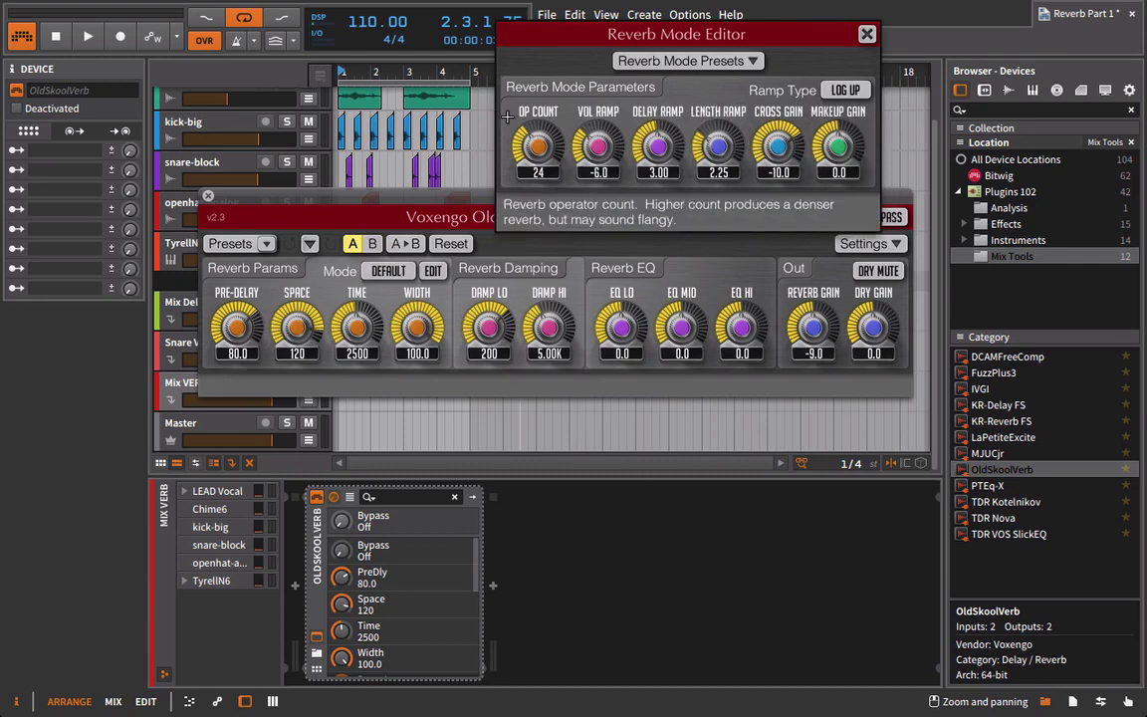
left_click(867, 35)
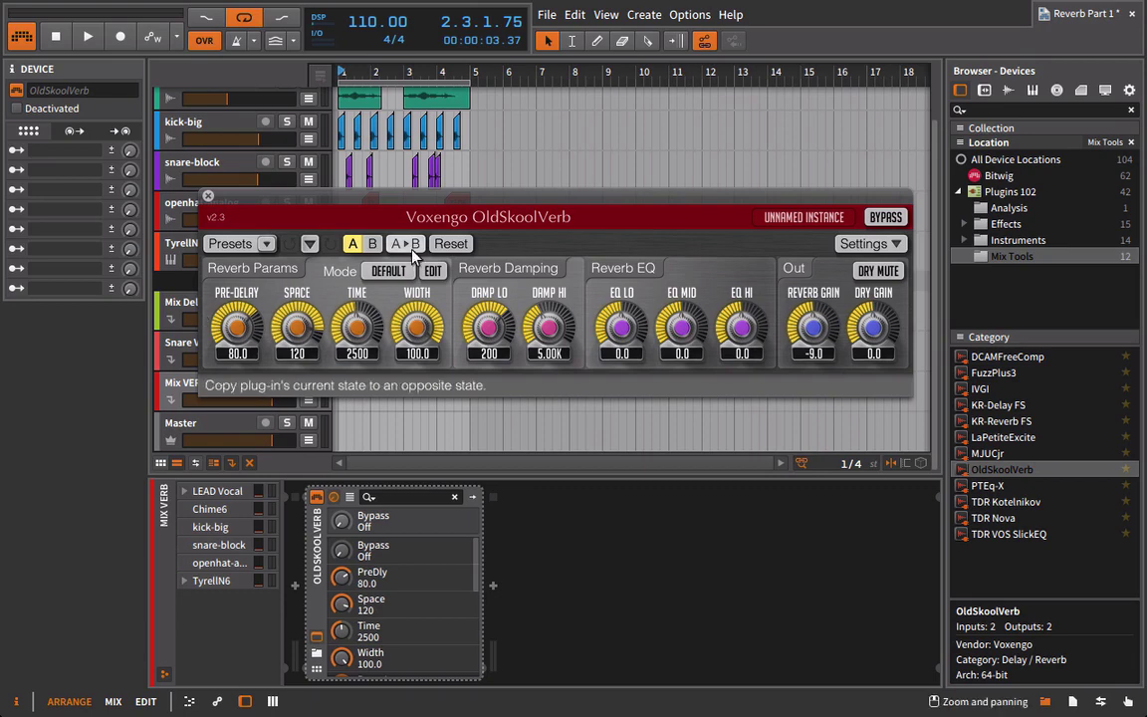
Mute the dry signal and set Reverb Gain to -0.1 dB, closing the plugin and browser
left_click(878, 271)
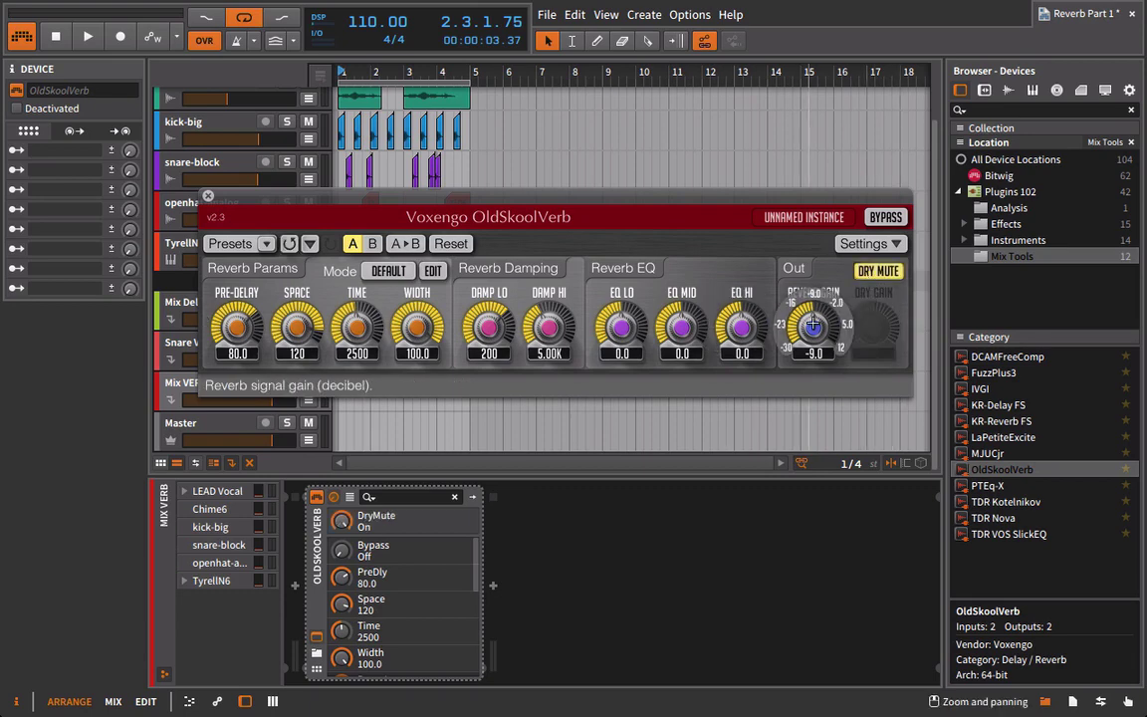
left_click_drag(817, 341, 817, 303)
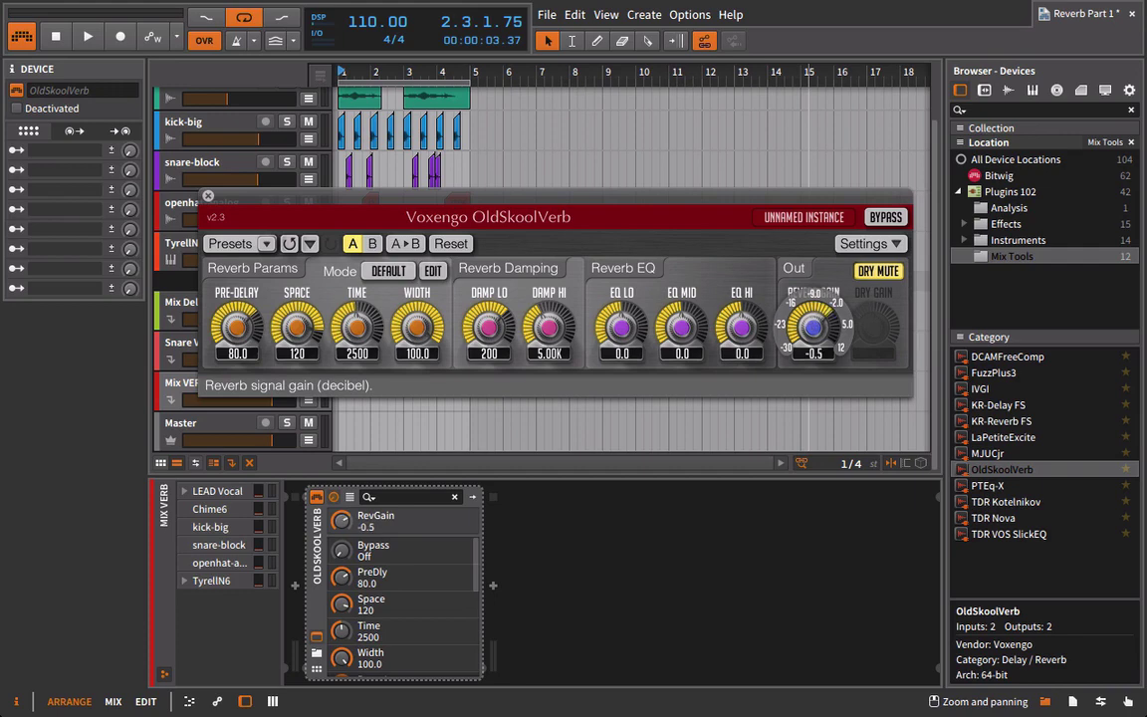
left_click(208, 198)
key("b")
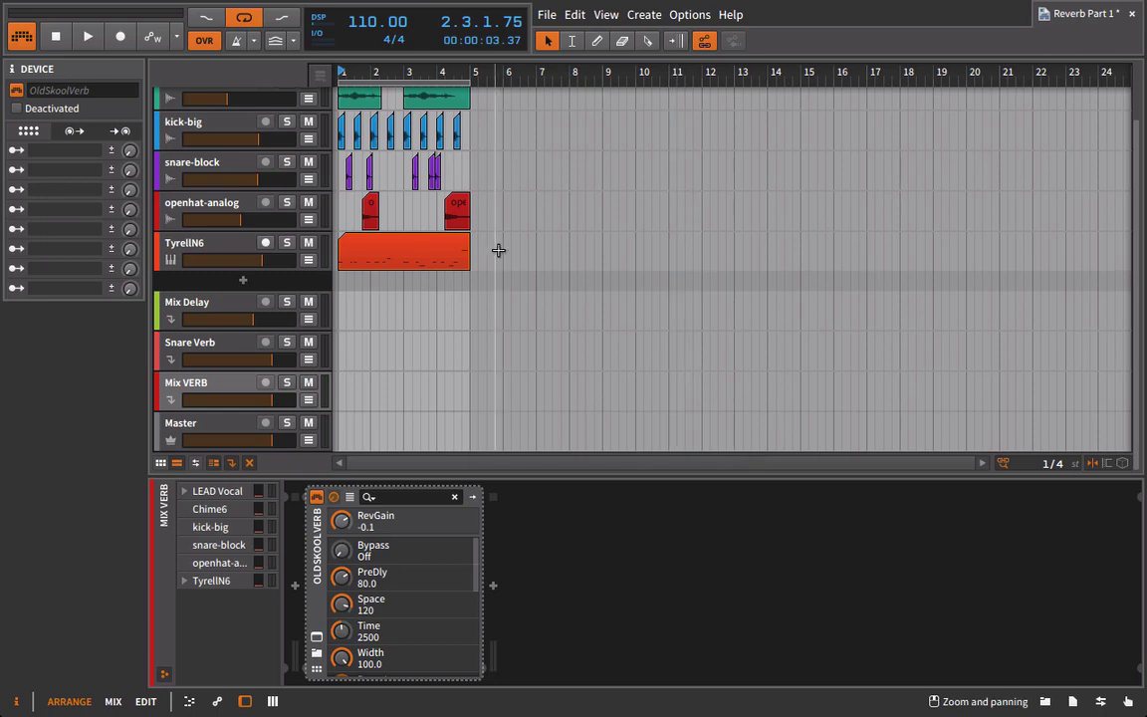
Solo LEAD Vocal in the mixer, play it, then return to the arrangement view
key("alt+2")
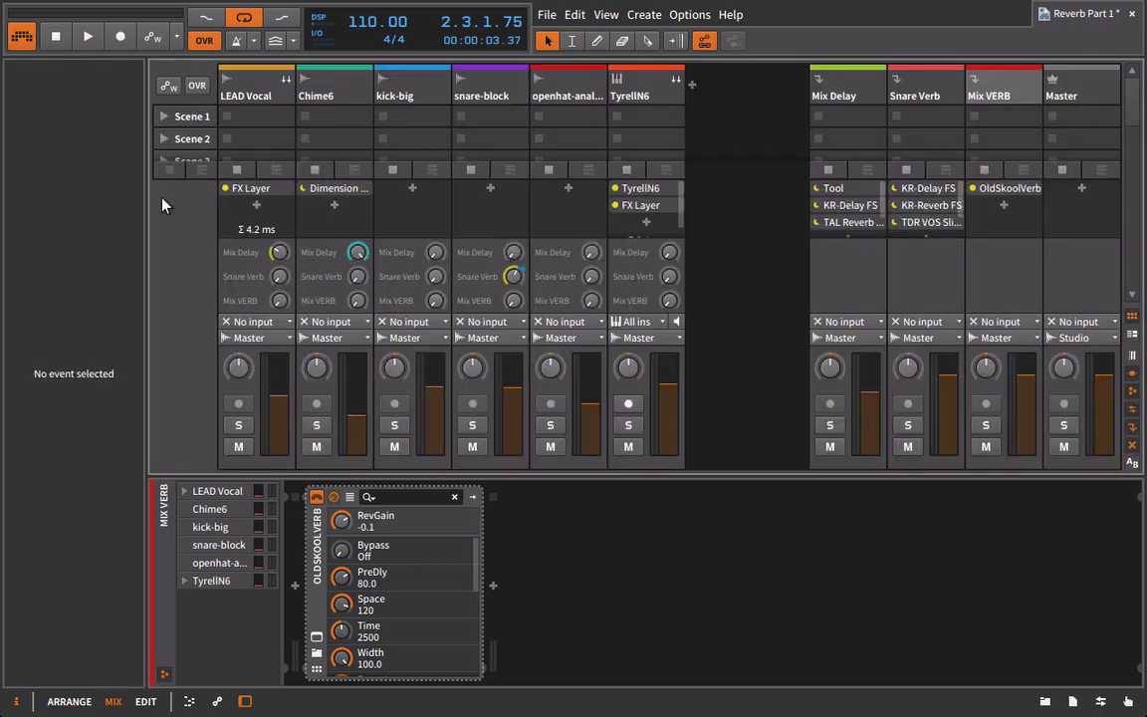
left_click(238, 426)
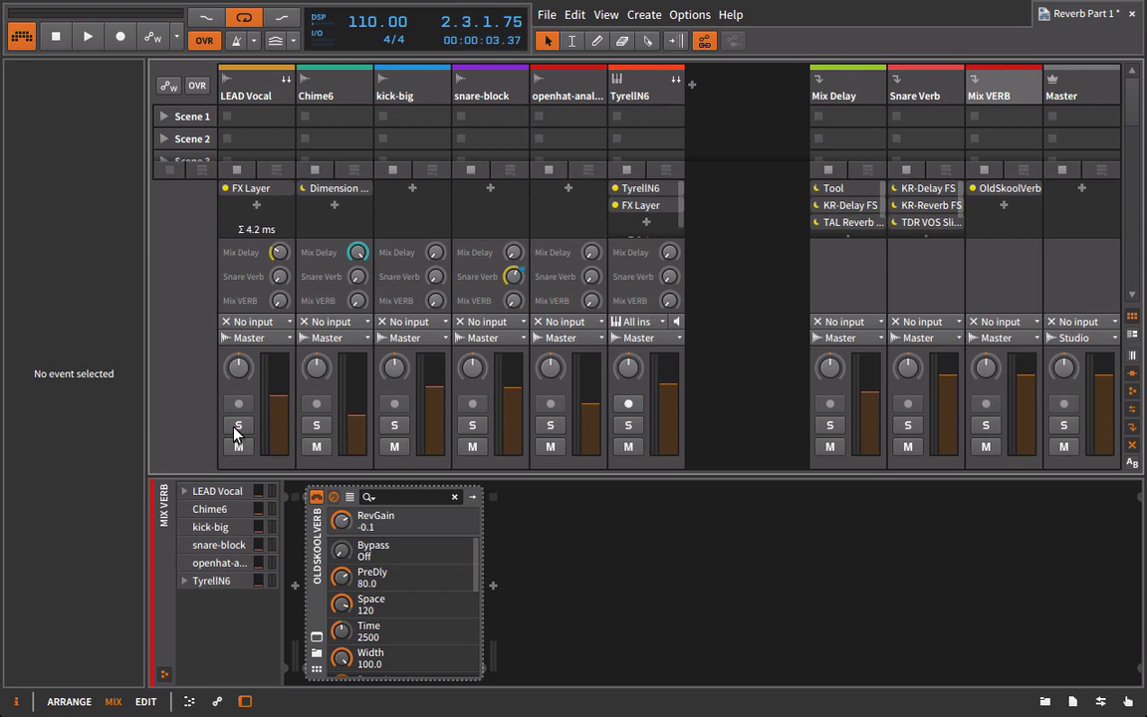
key("space")
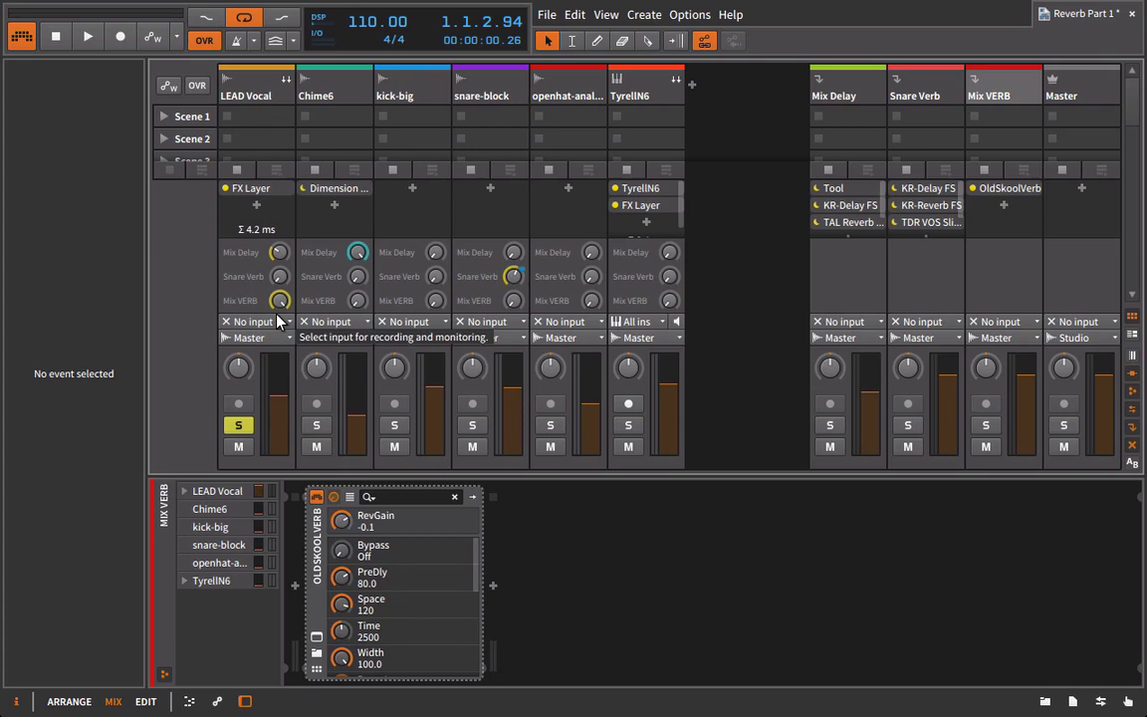
key("alt+1")
Switch off OldSkoolVerb on Mix VERB, muting and unmuting the track around it
left_click(308, 384)
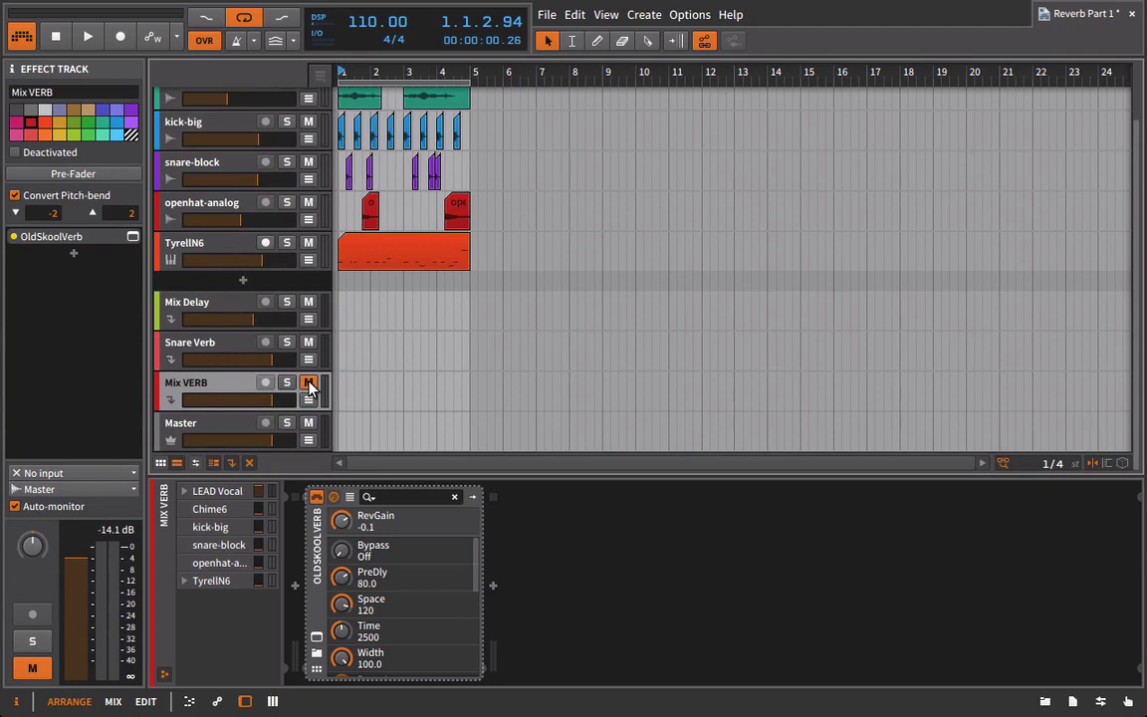
left_click(315, 496)
left_click(308, 385)
Insert KR-Reverb FS after OldSkoolVerb and set its Dry / Wet to 100%
left_click(1043, 702)
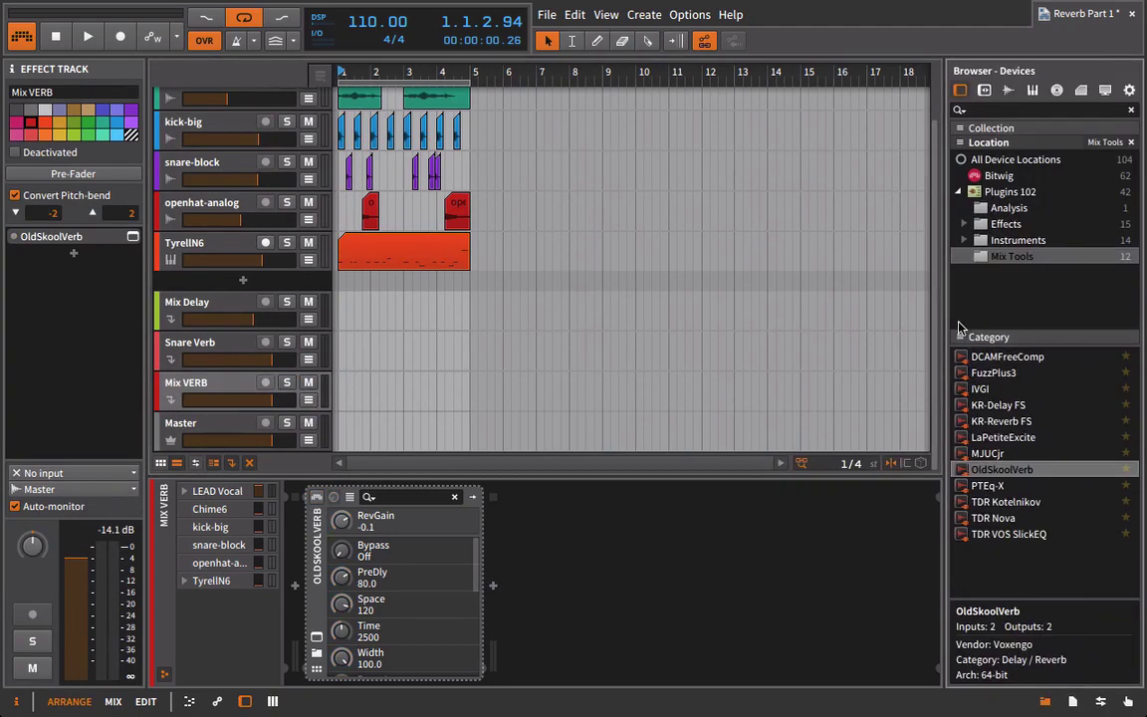
left_click_drag(984, 426, 712, 536)
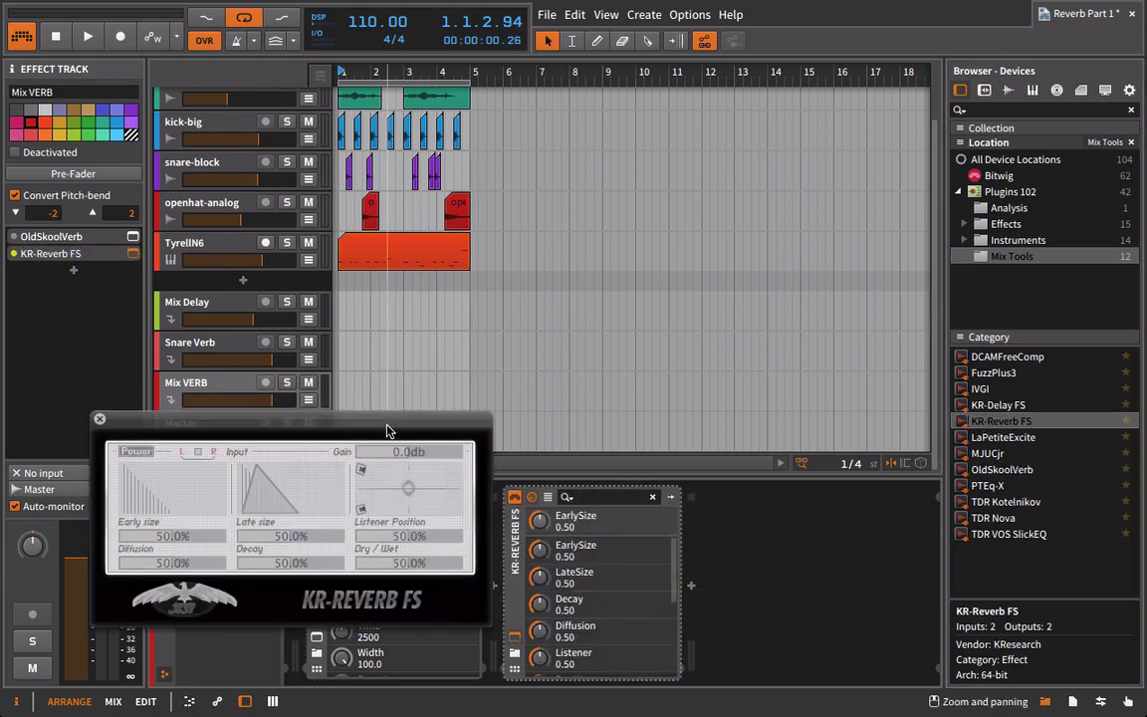
left_click_drag(392, 424, 545, 210)
left_click_drag(566, 358, 765, 361)
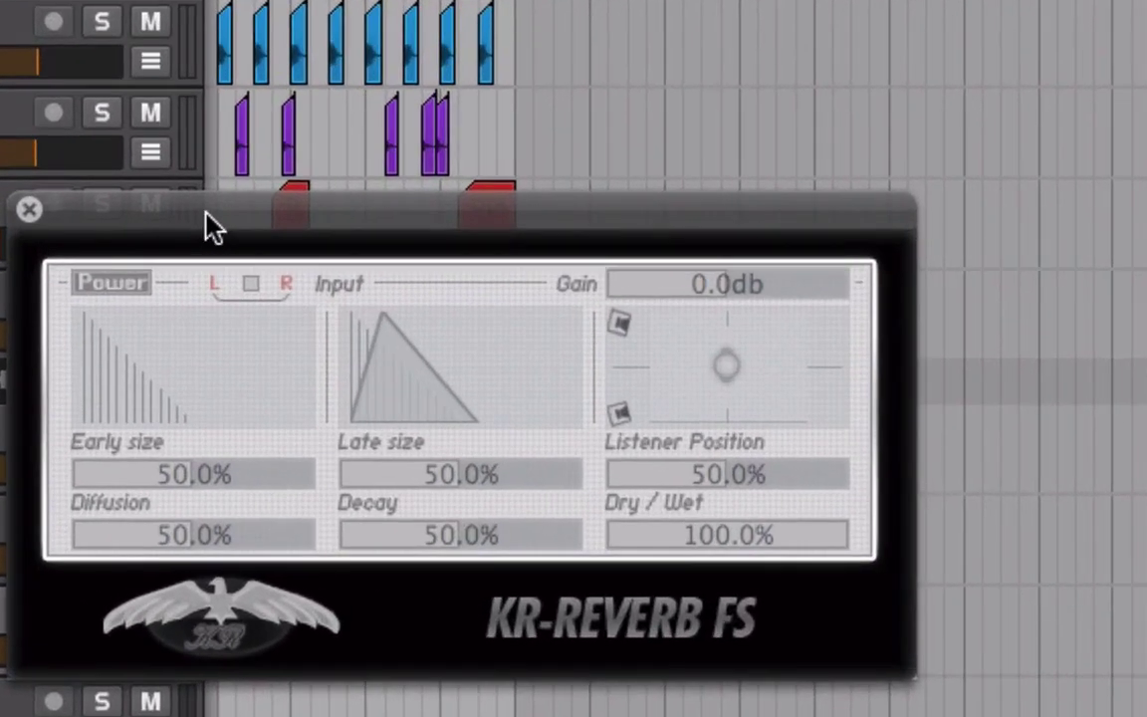
left_click_drag(205, 212, 401, 120)
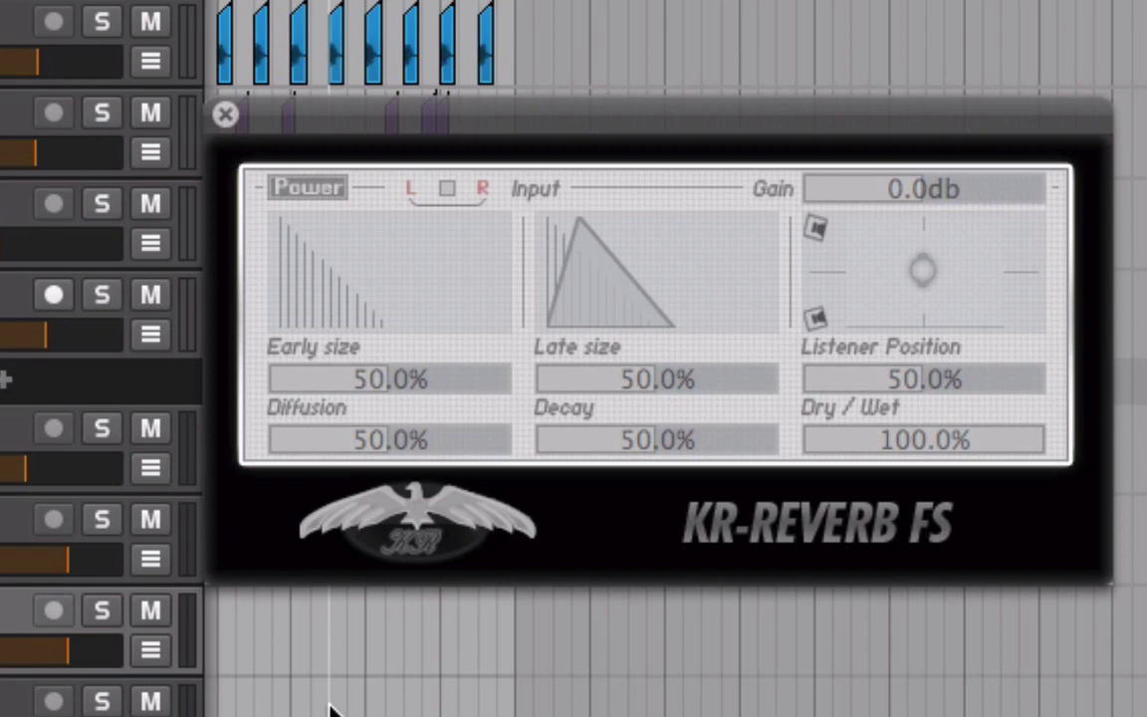
During playback, set KR-Reverb FS Early size 13.4%, Diffusion 29.4% and Listener Position 69.7%
key("space")
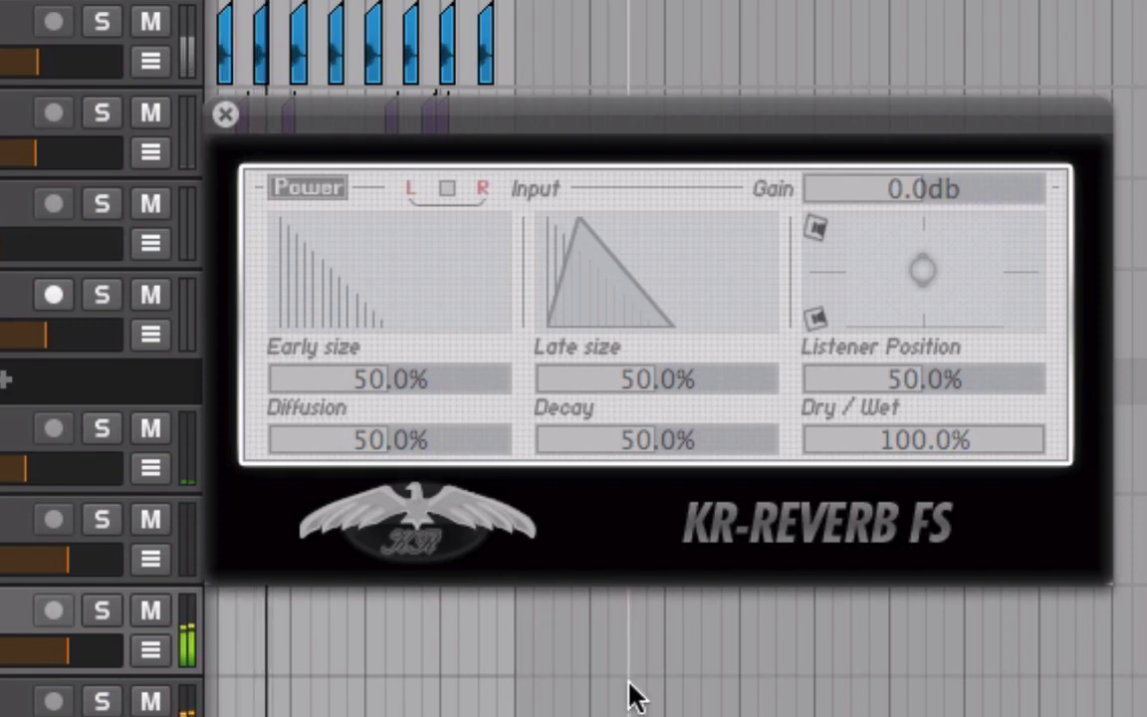
left_click_drag(402, 425, 341, 466)
left_click(431, 378)
left_click(442, 456)
left_click(327, 378)
left_click(592, 379)
left_click(641, 446)
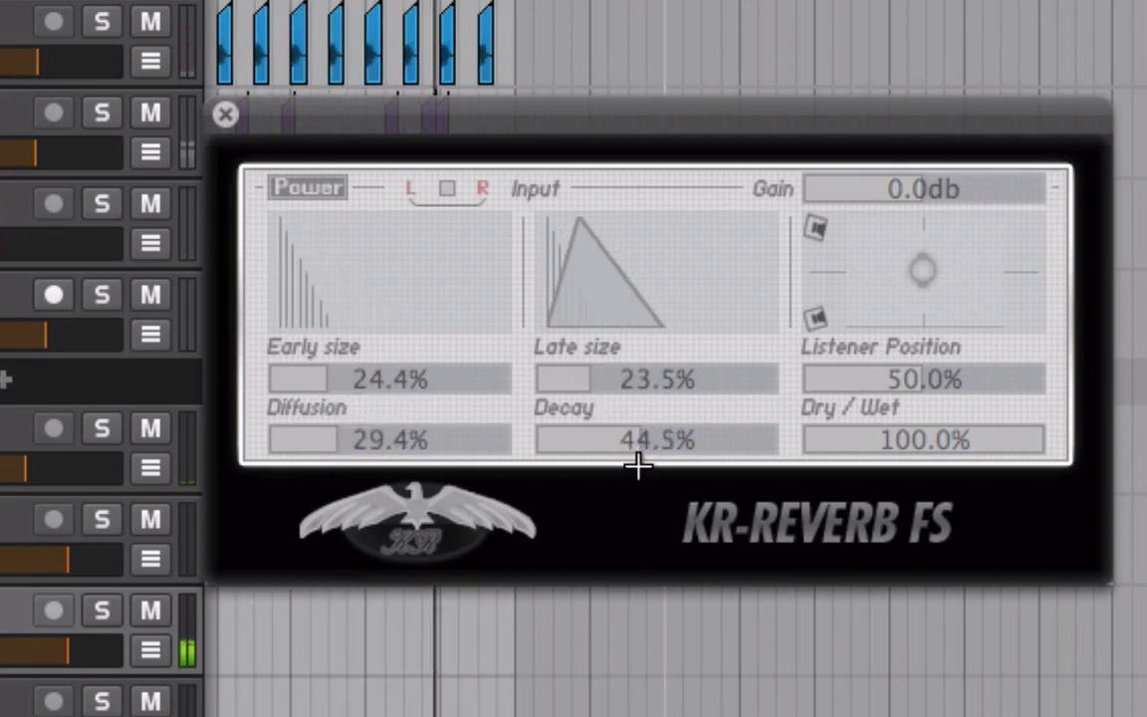
left_click_drag(638, 464, 651, 451)
left_click_drag(715, 381, 662, 399)
left_click(300, 379)
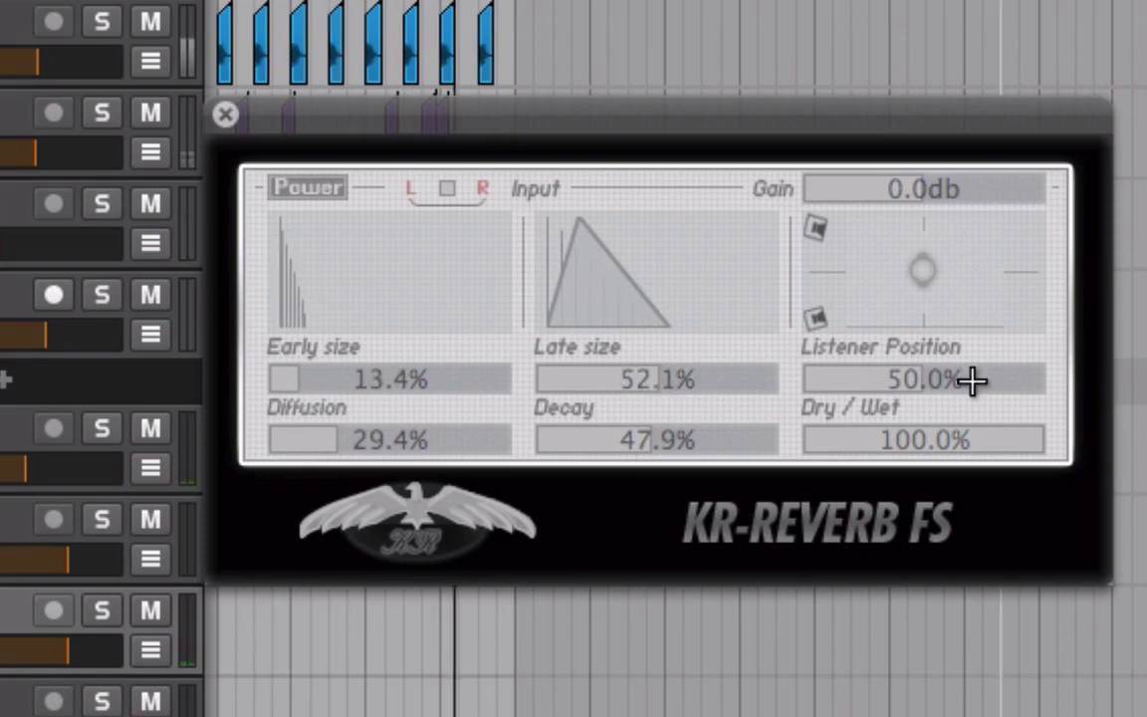
left_click_drag(971, 379, 971, 408)
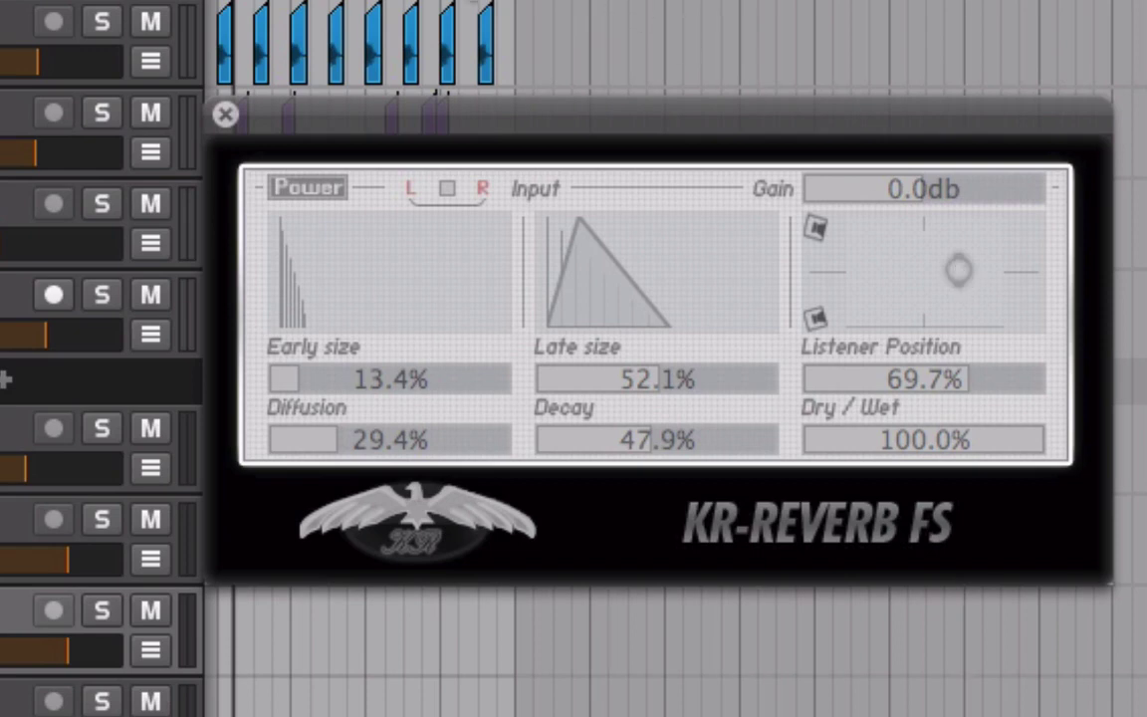
Refine KR-Reverb FS Decay to 46.2% and Late size to 41.2%
scroll(632, 9, "up", 3)
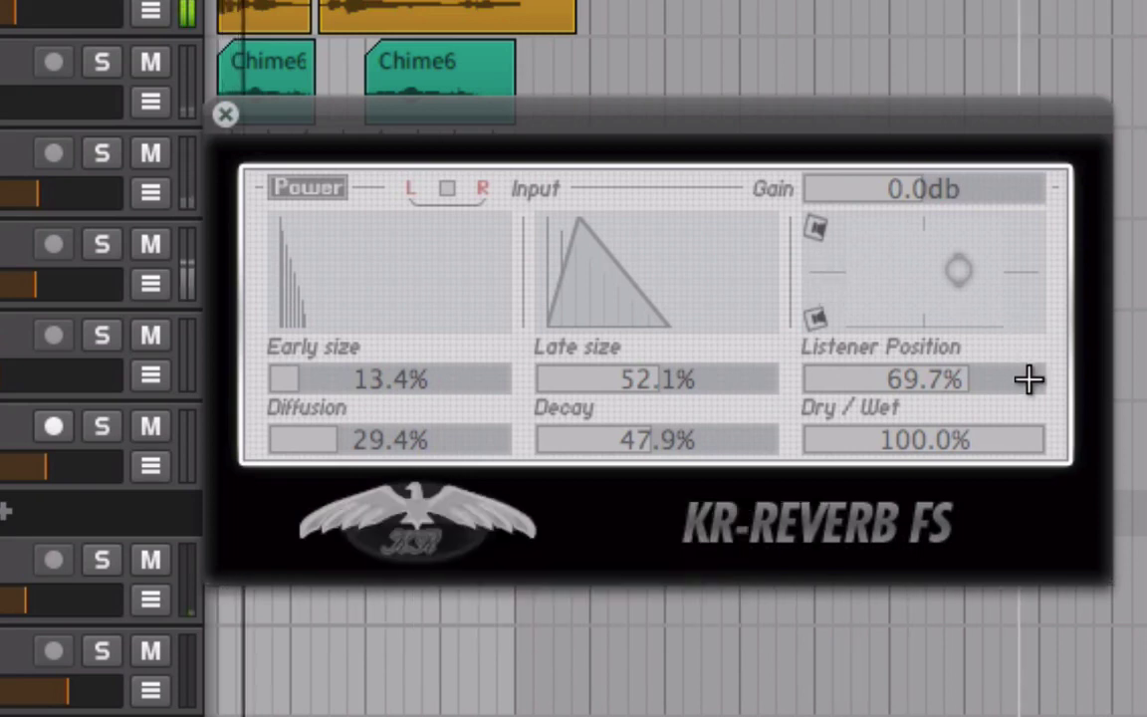
left_click_drag(650, 445, 663, 466)
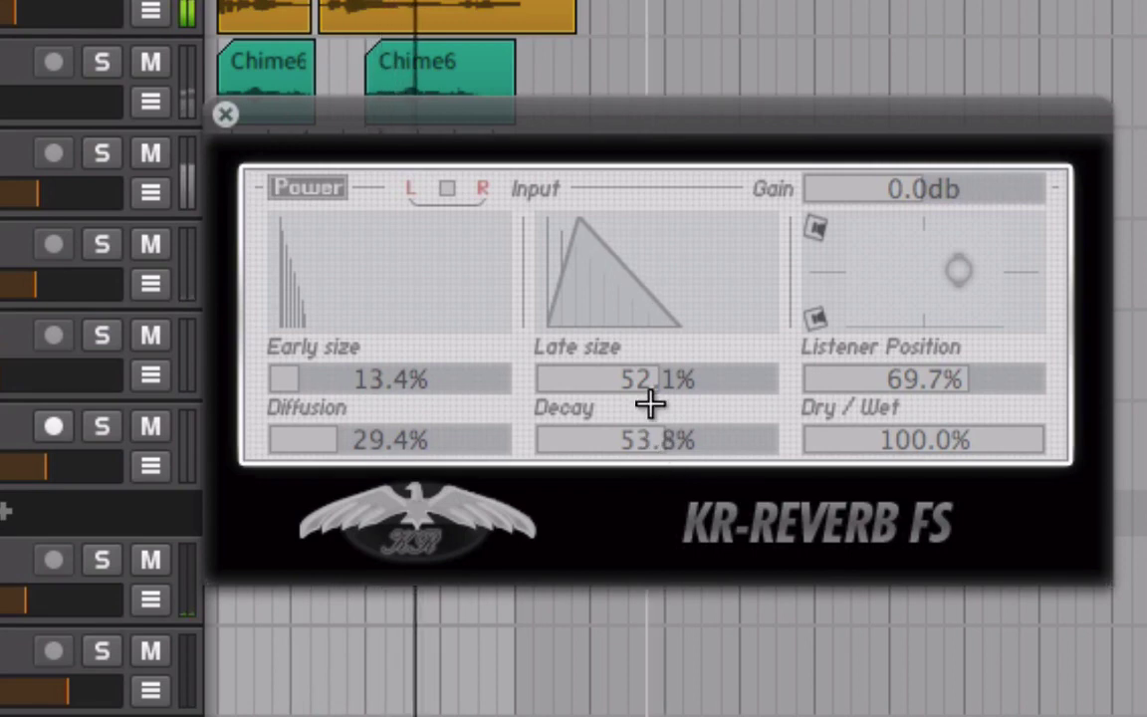
left_click(650, 454)
left_click_drag(653, 390, 636, 429)
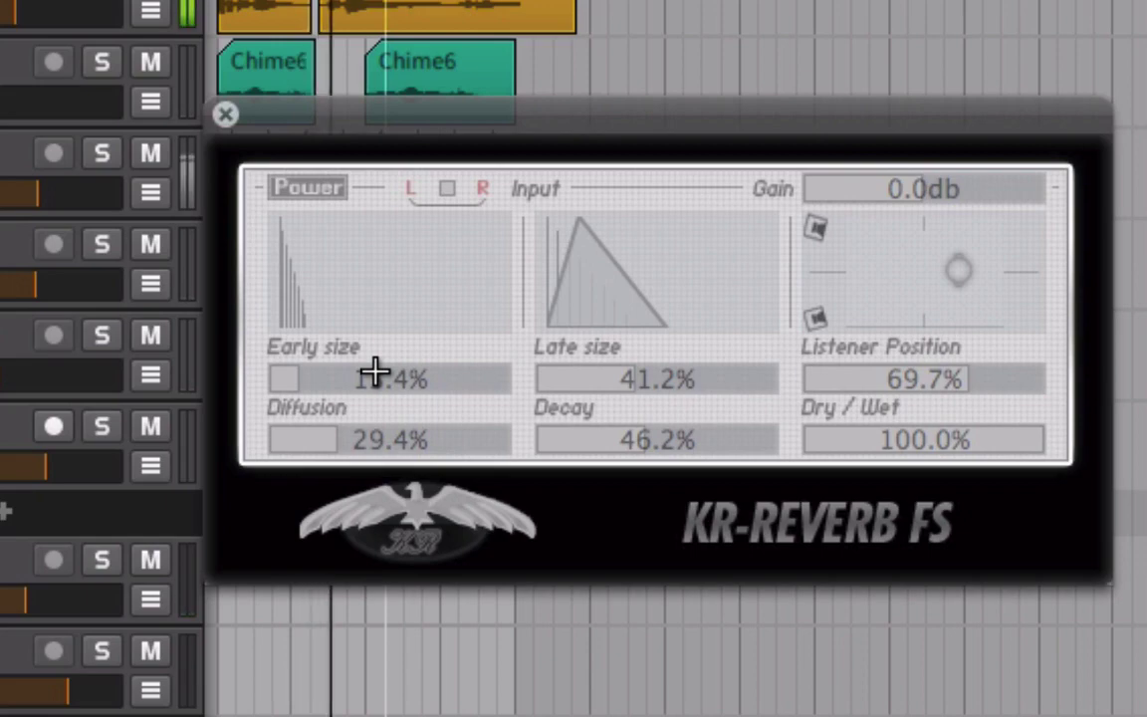
Close KR-Reverb FS, re-enable OldSkoolVerb and bring up its plugin window
left_click(225, 113)
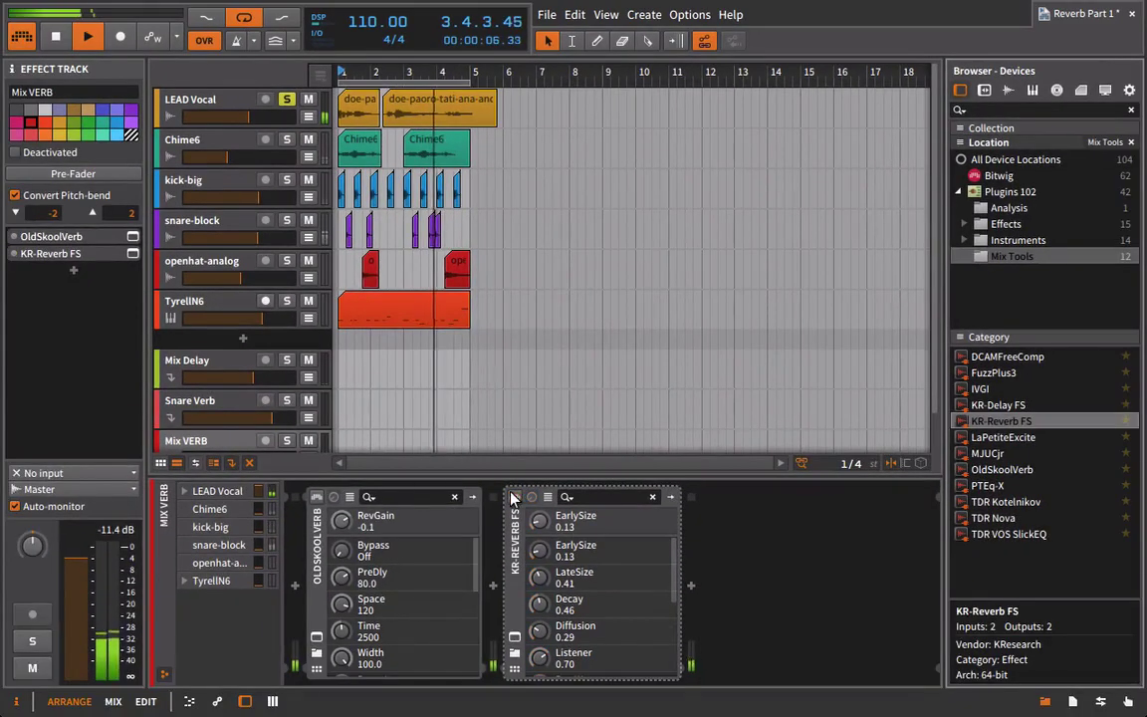
left_click(312, 499)
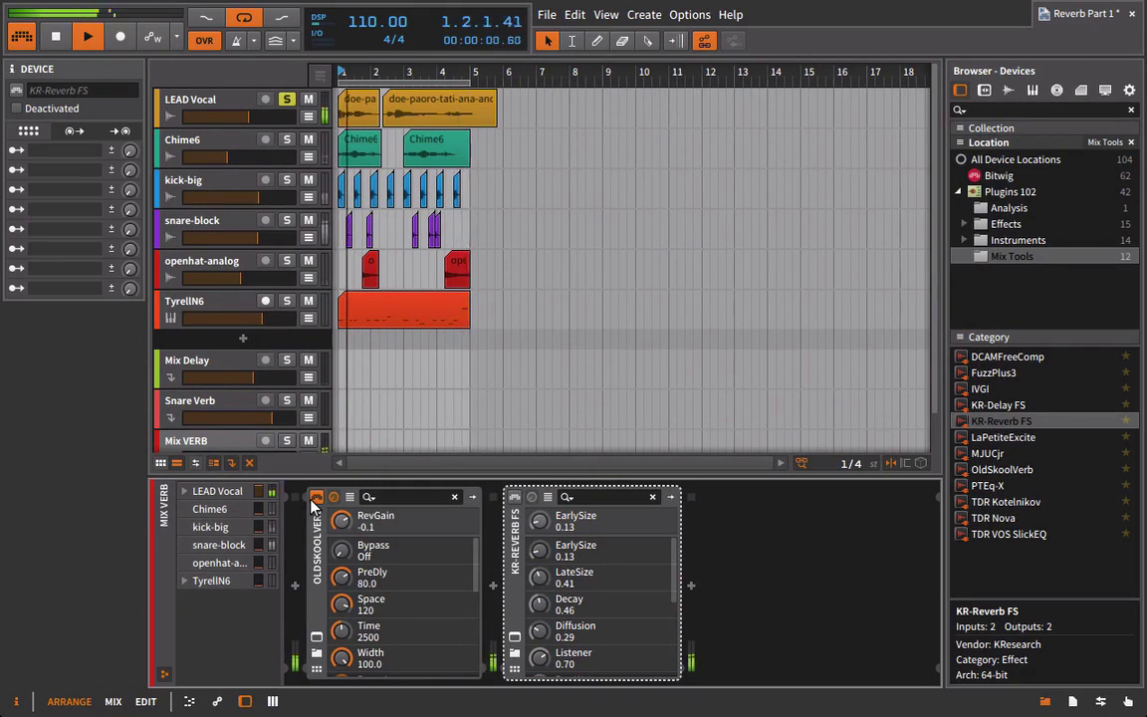
left_click(316, 635)
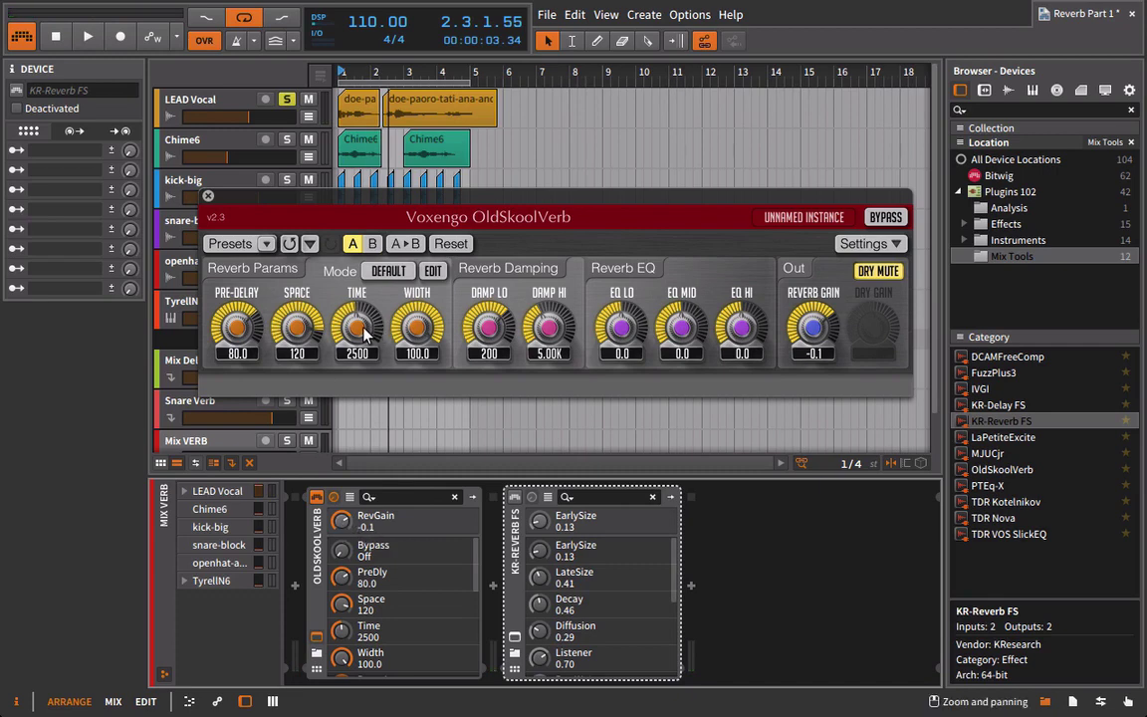
While playing, lower OldSkoolVerb's Time from 2500 to 1344 and close its window
key("space")
left_click_drag(364, 337, 364, 407)
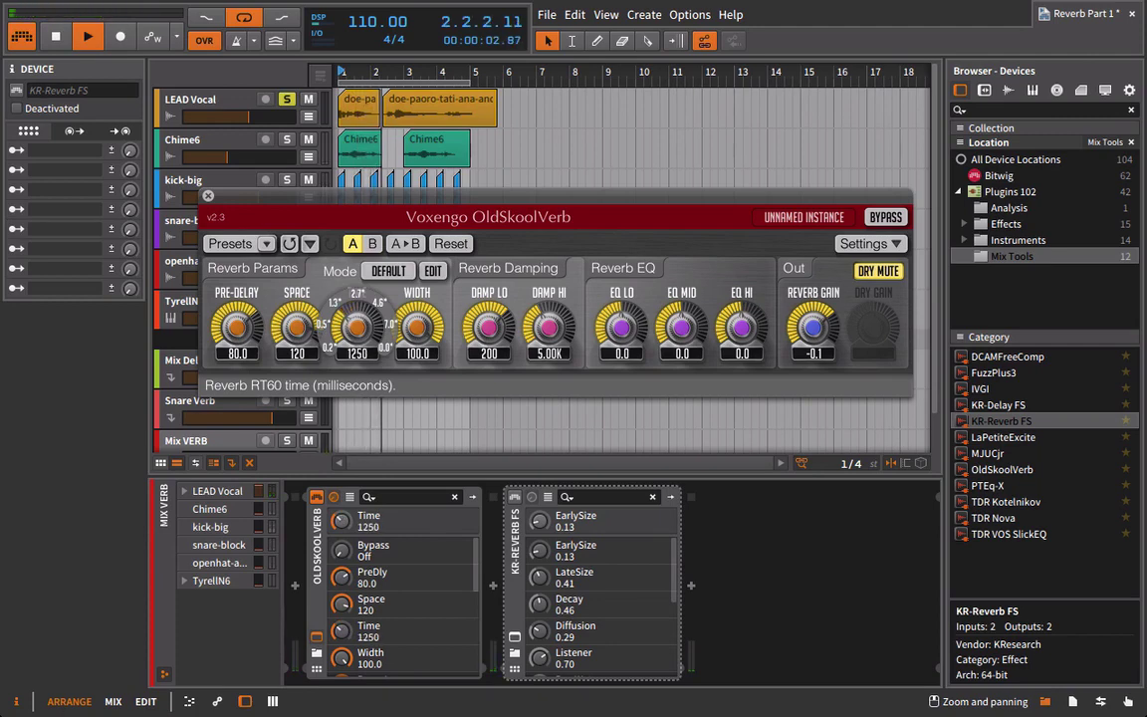
left_click_drag(365, 337, 350, 296)
left_click(208, 196)
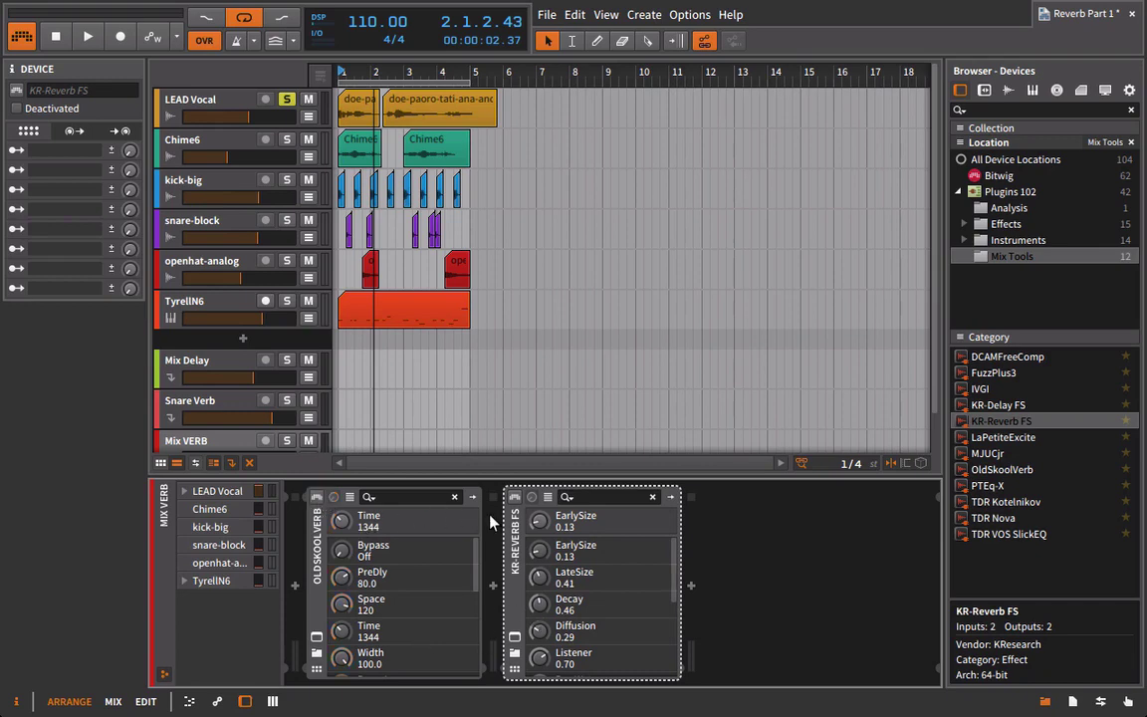
Raise KR-Reverb FS Decay to 55.5% during playback, then stop and close its window
key("space")
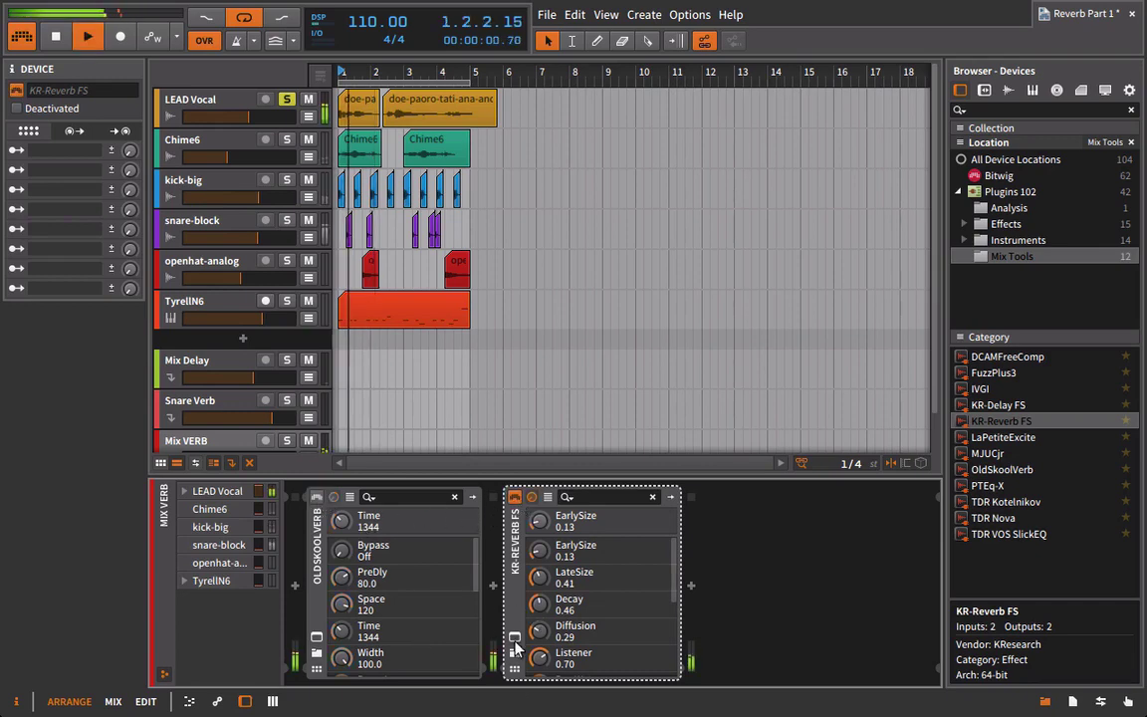
left_click(514, 638)
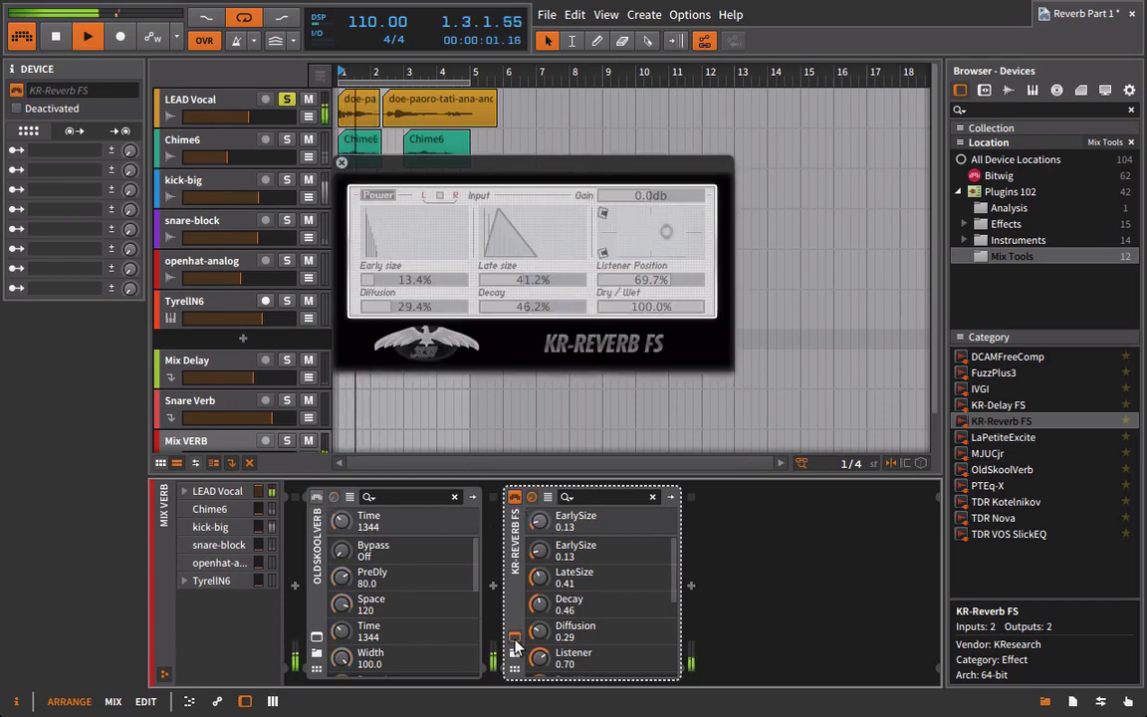
left_click(529, 308)
left_click_drag(529, 310, 538, 316)
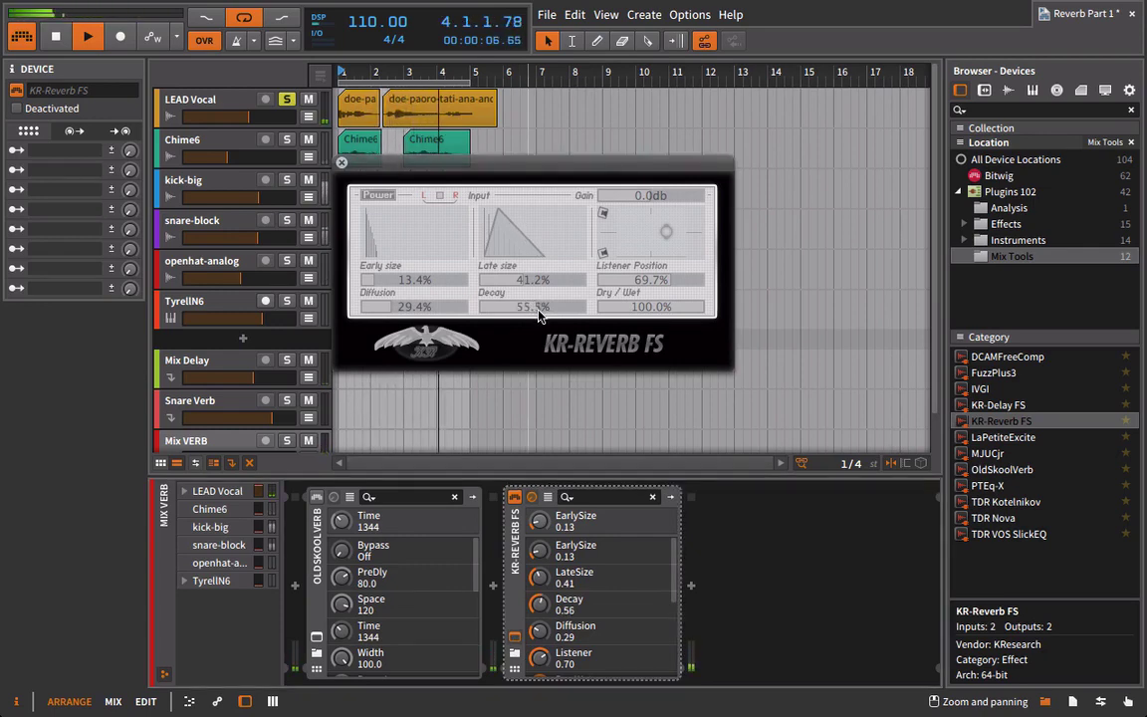
key("space")
left_click(342, 164)
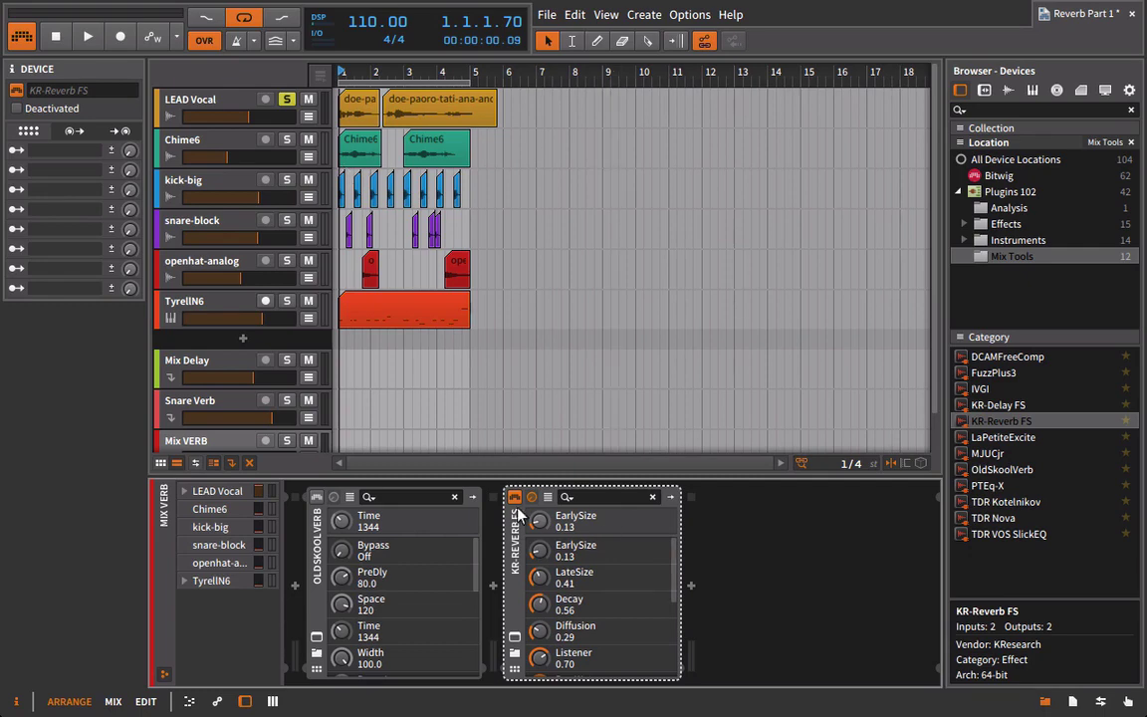
Delete KR-Reverb FS, then in the mixer raise LEAD Vocal's Mix VERB send to -25.213 dB
key("Delete")
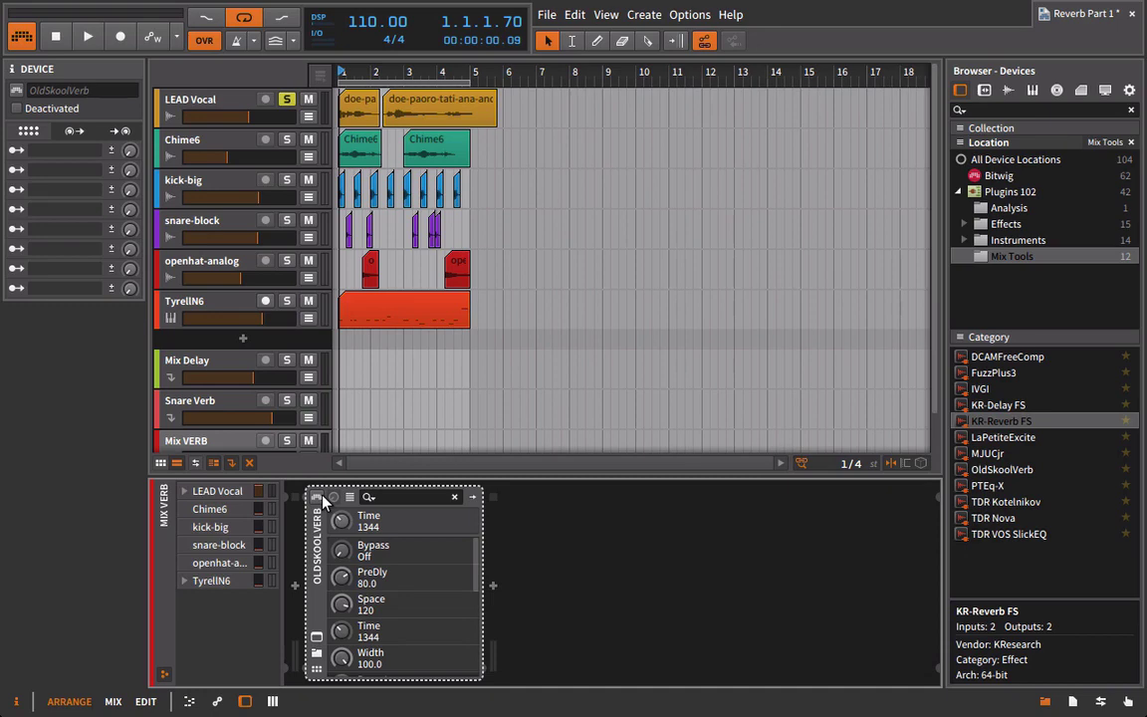
key("alt+2")
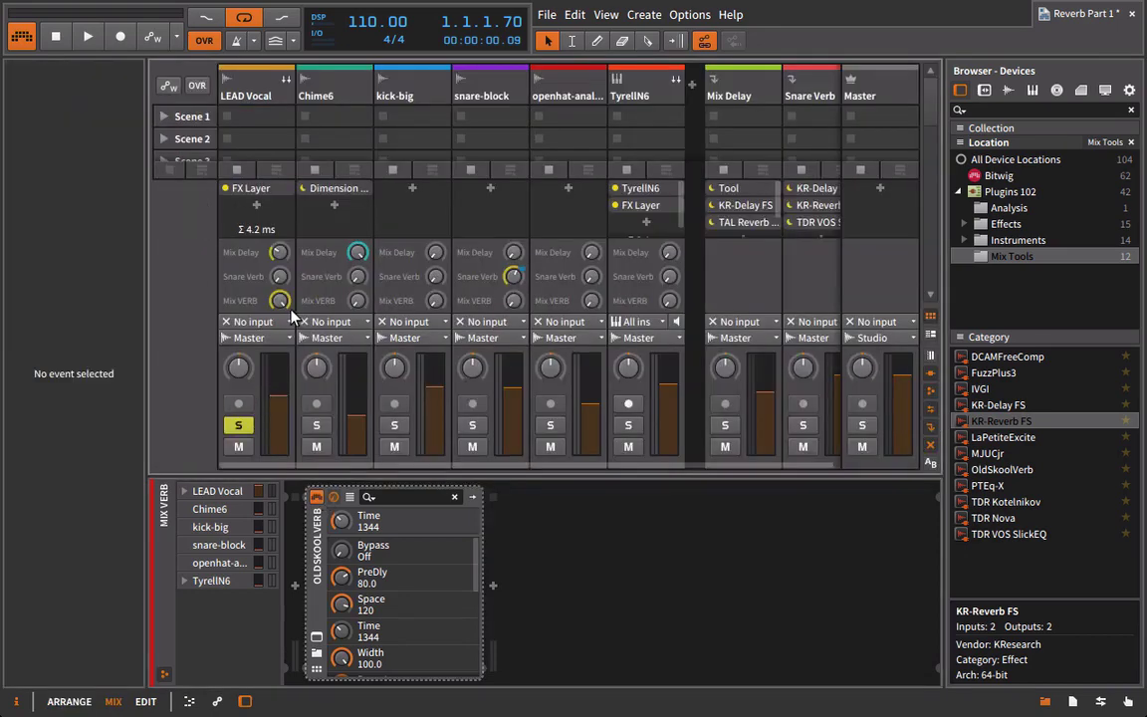
key("space")
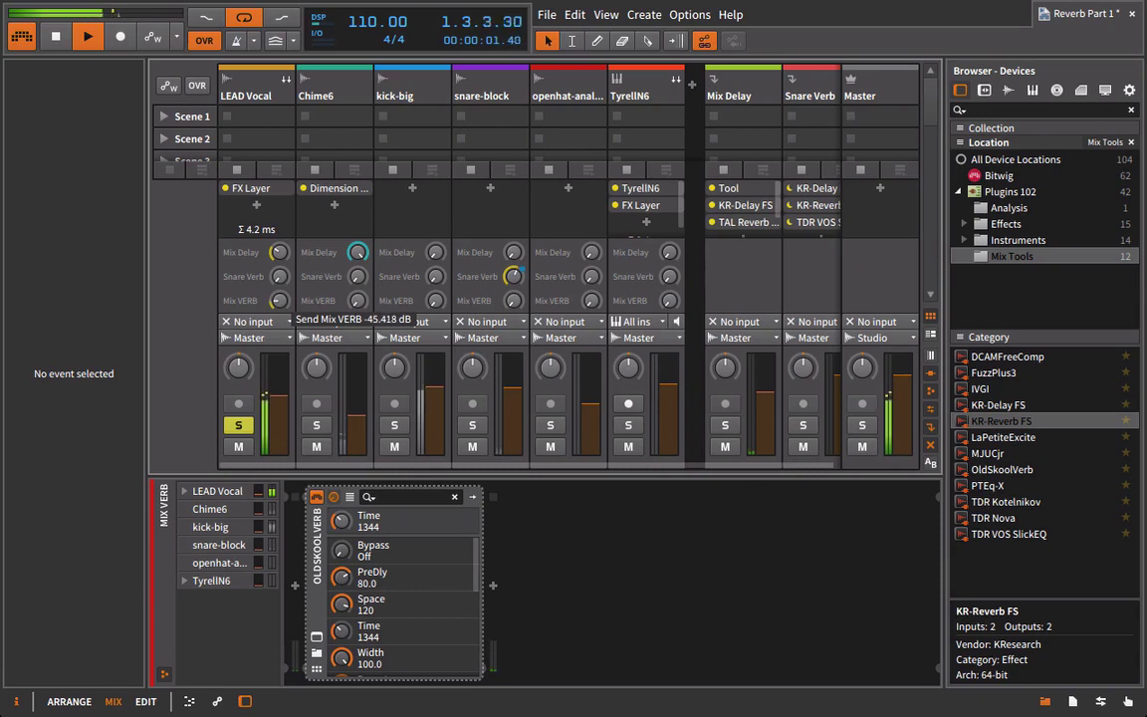
left_click_drag(279, 299, 279, 284)
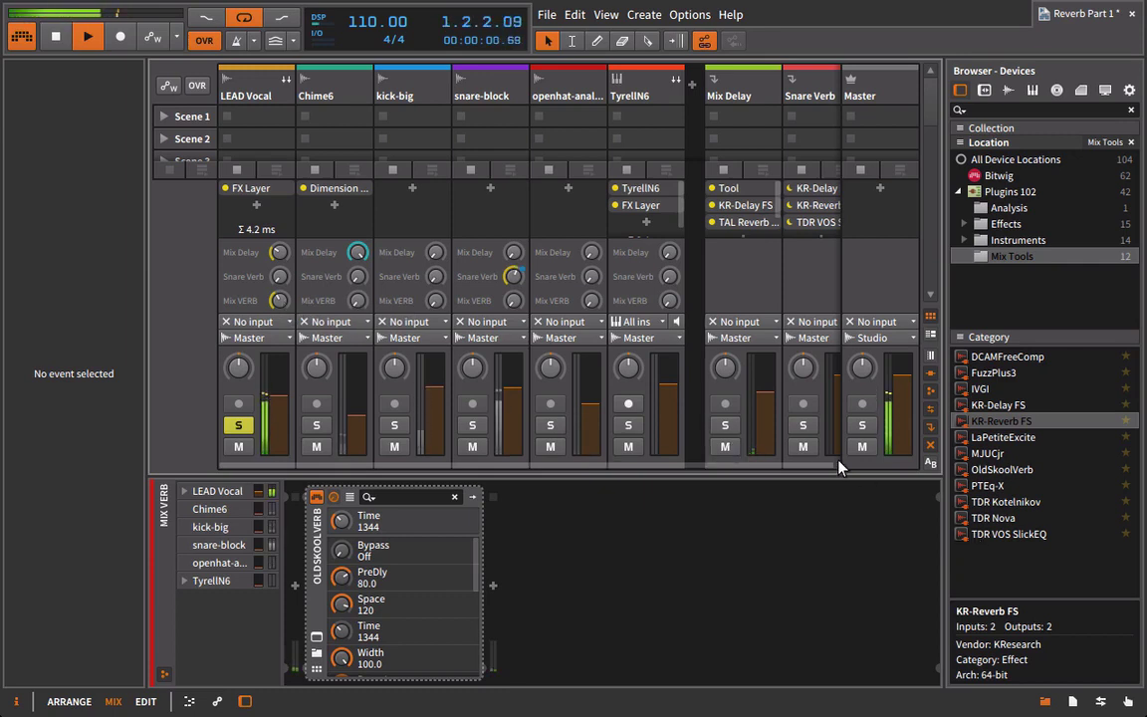
scroll(840, 468, "right", 1)
Hide the browser and inspector, solo Chime6 and set its Mix VERB send to -8.023 dB
key("b")
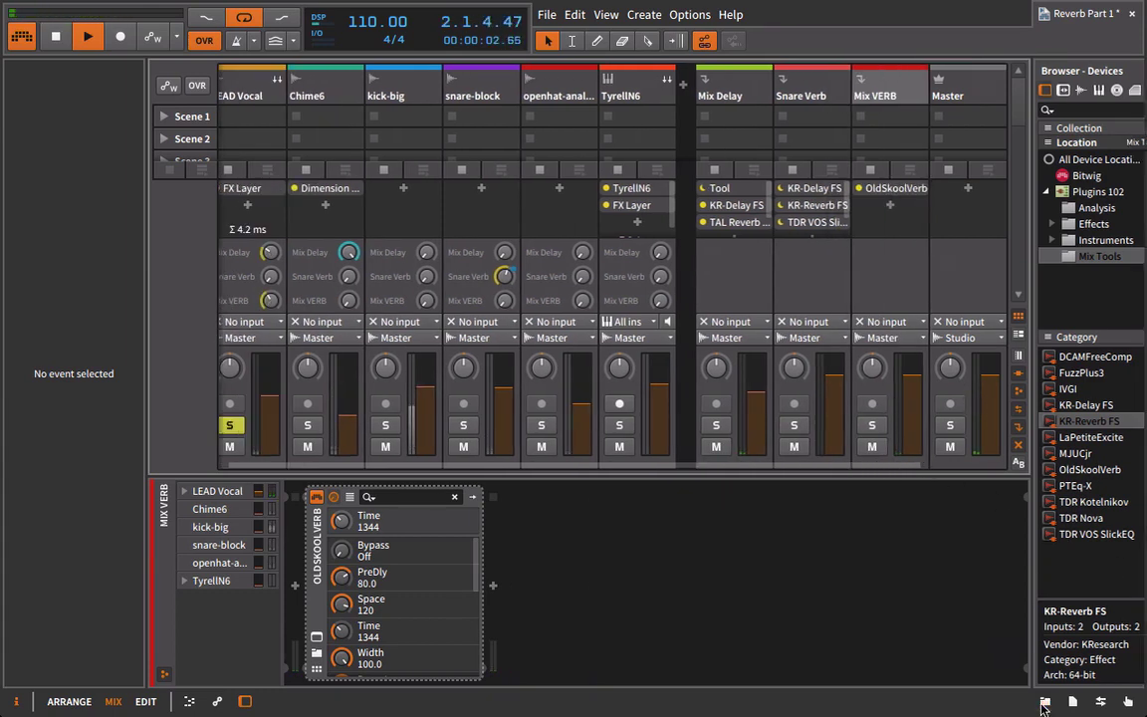
left_click(16, 700)
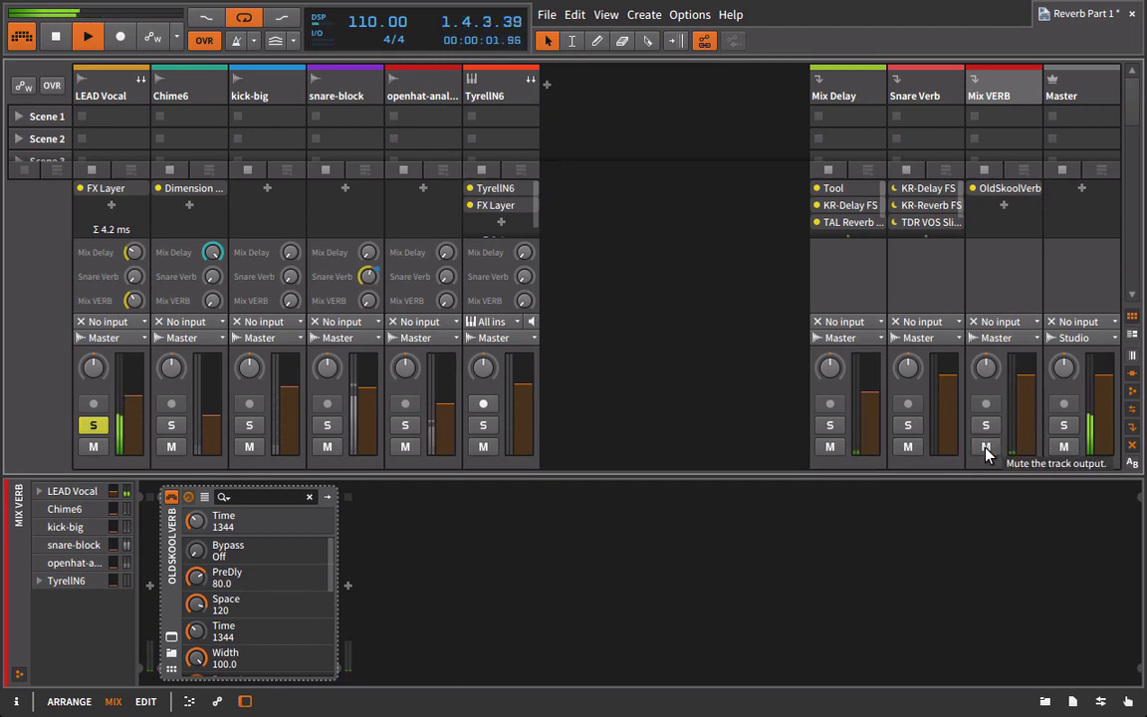
left_click(176, 431)
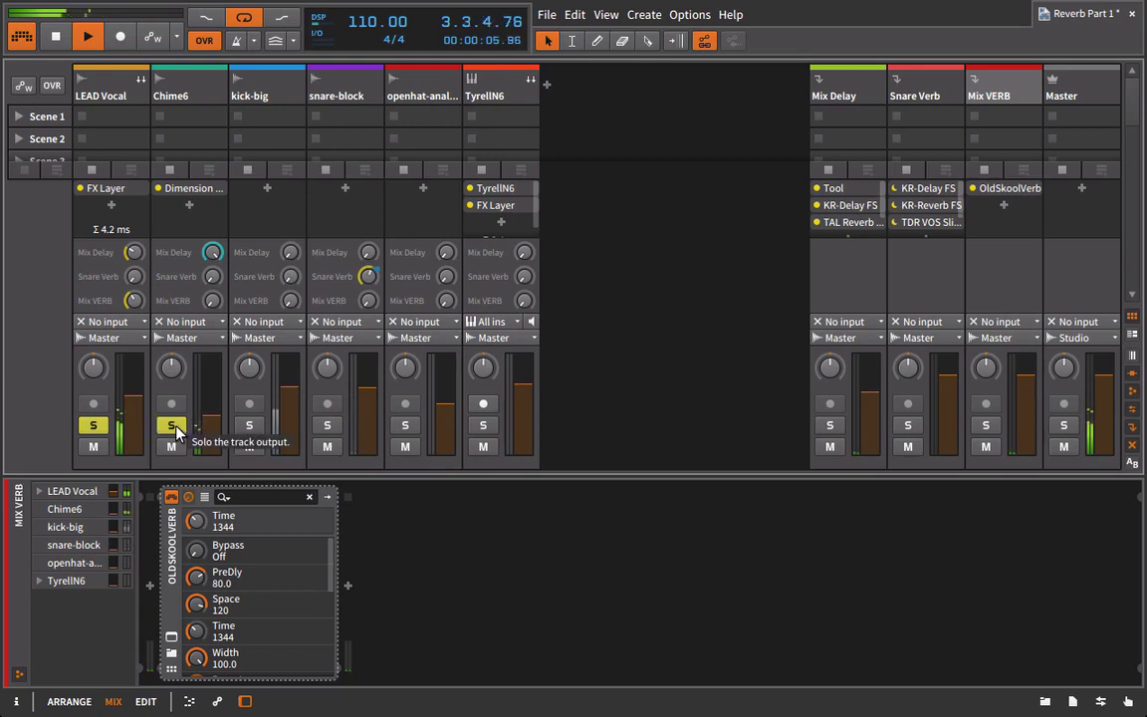
left_click_drag(212, 299, 213, 279)
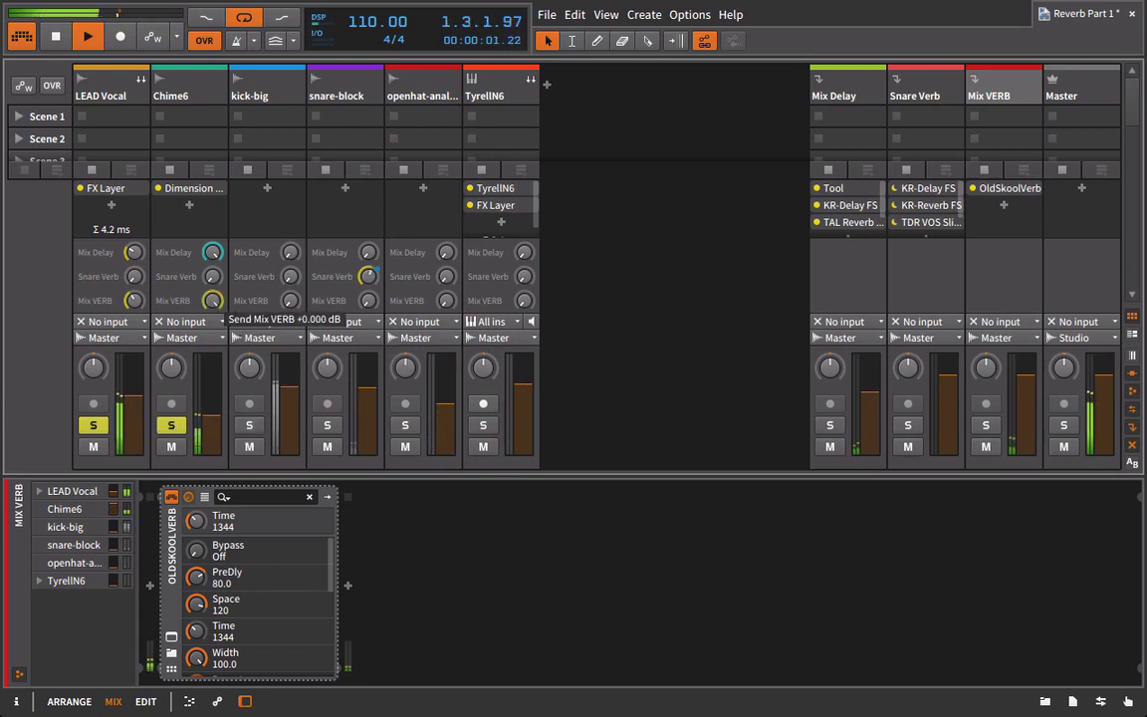
left_click_drag(212, 278, 212, 301)
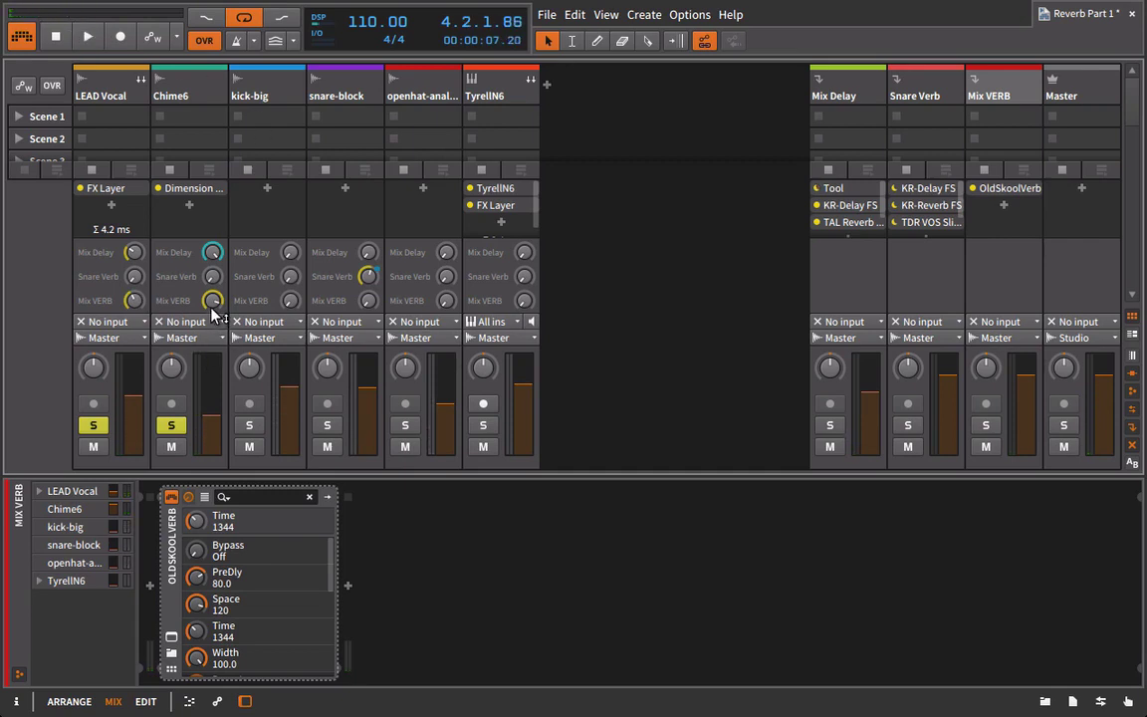
During playback, toggle Mix VERB's mute to compare, then adjust kick-big's Mix VERB send
key("space")
left_click(986, 448)
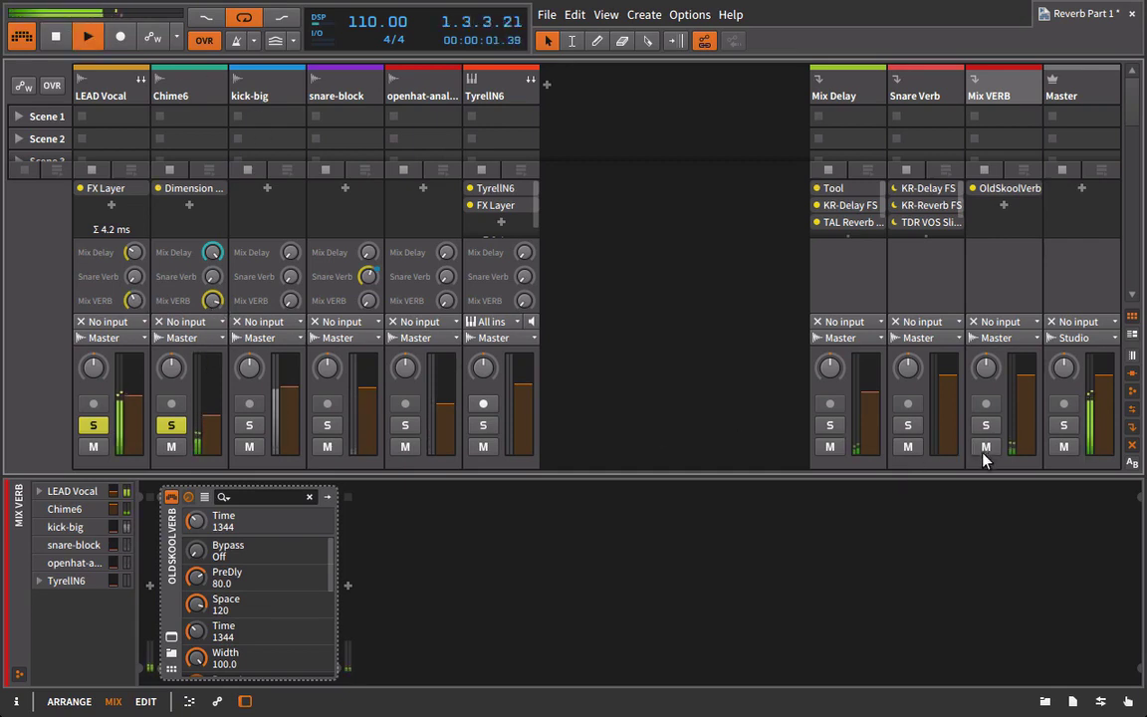
left_click(986, 447)
left_click_drag(288, 418, 289, 438)
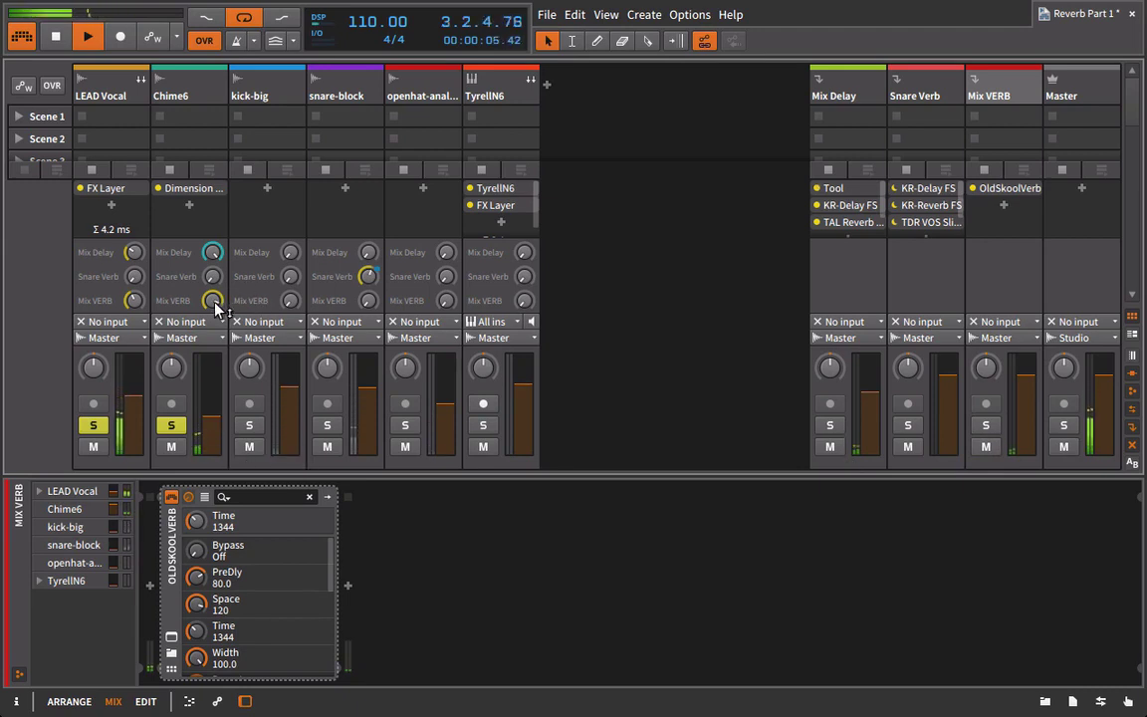
left_click_drag(290, 300, 290, 302)
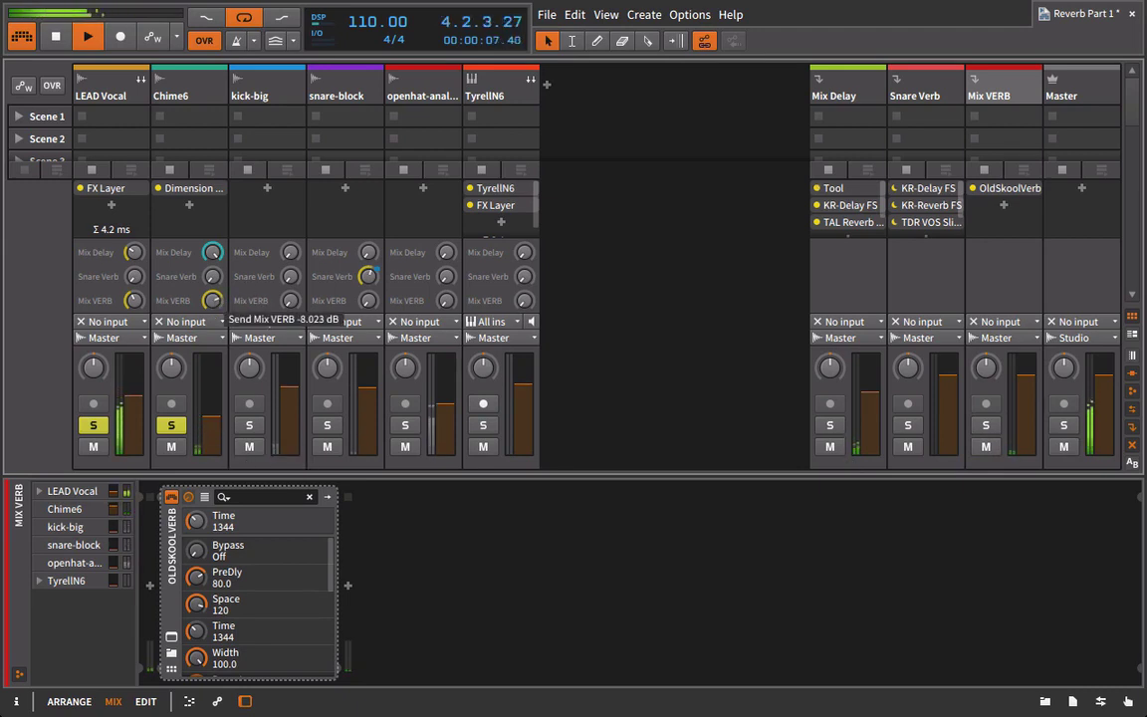
Solo kick-big and lower its Mix VERB send to -49.435 dB, briefly soloing Mix VERB to check
left_click(250, 425)
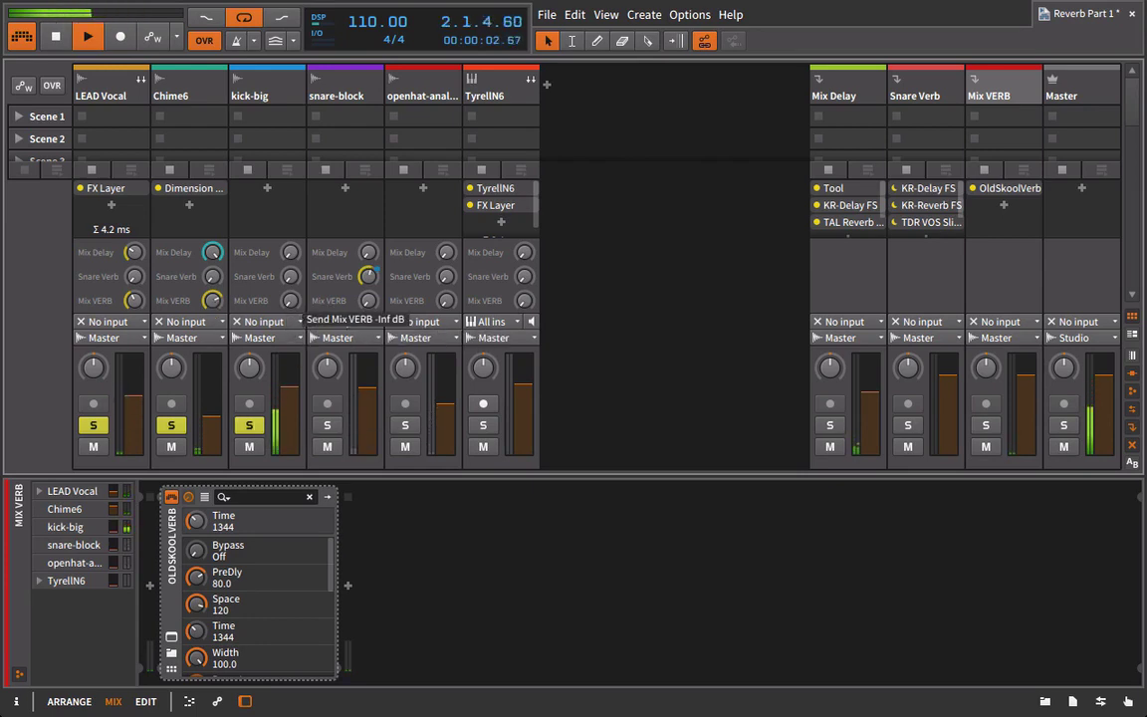
mouse_move(289, 319)
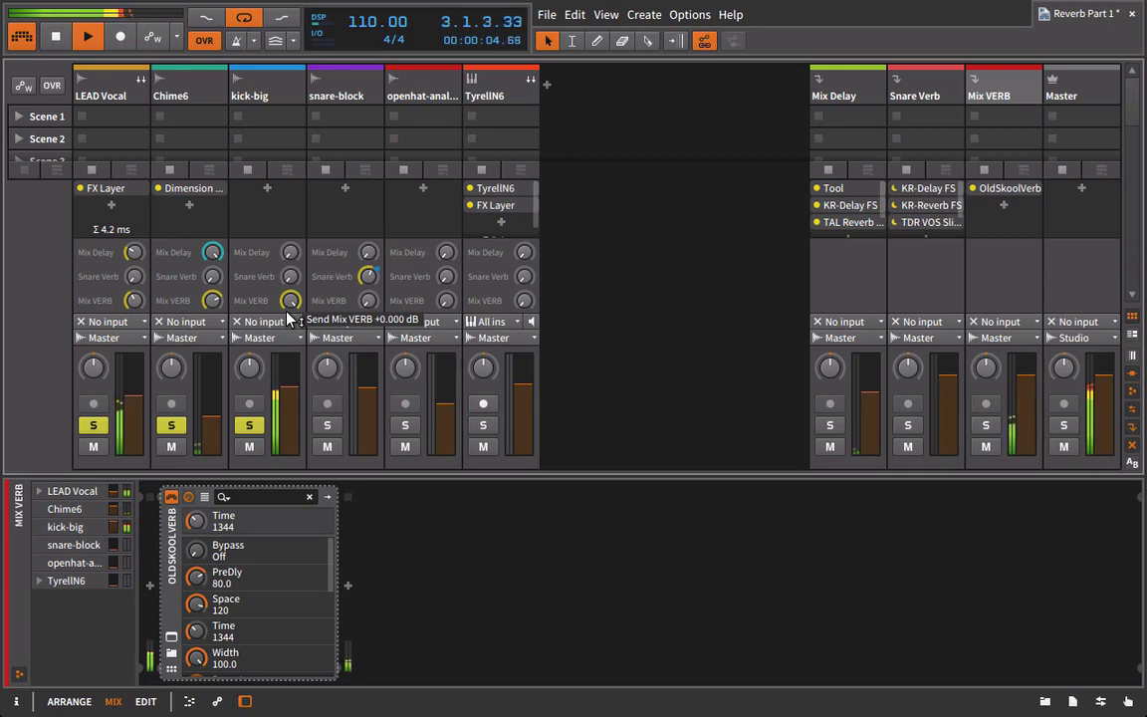
key("space")
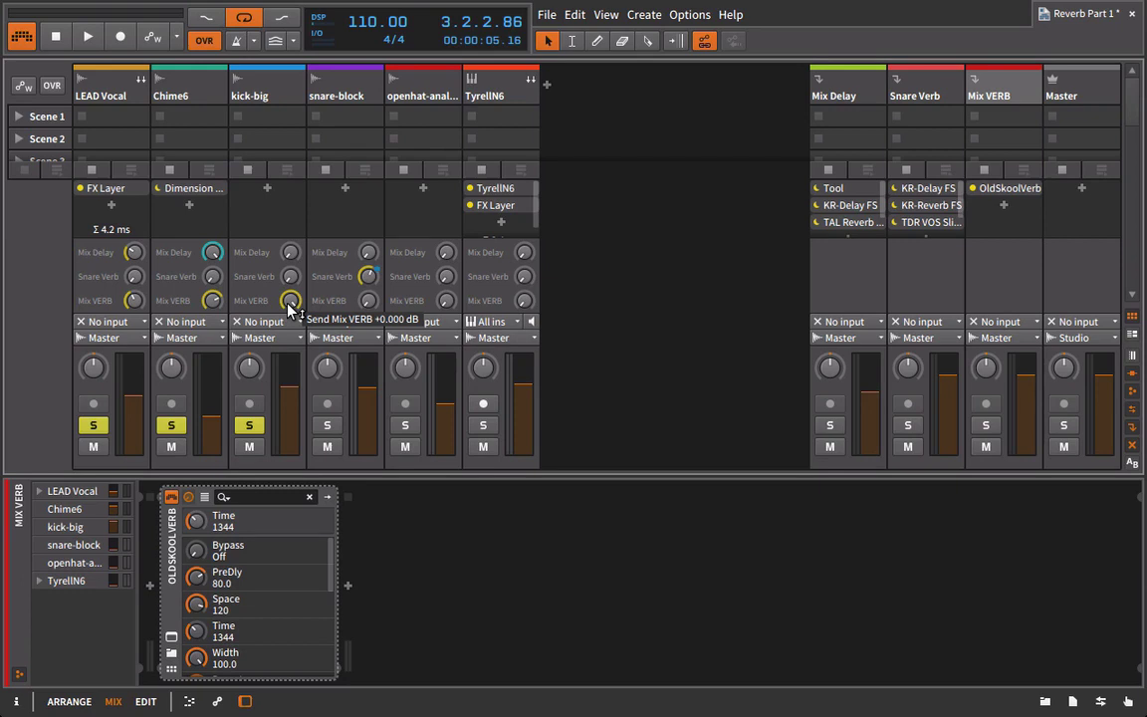
key("space")
left_click_drag(289, 310, 289, 356)
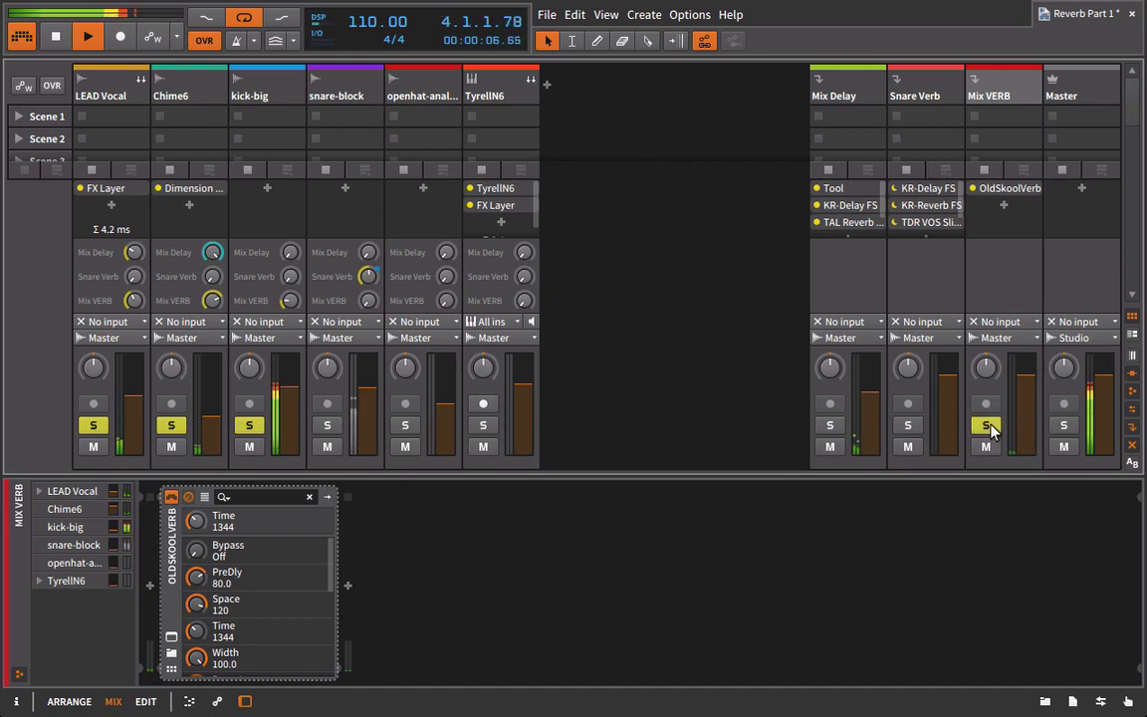
left_click(988, 426)
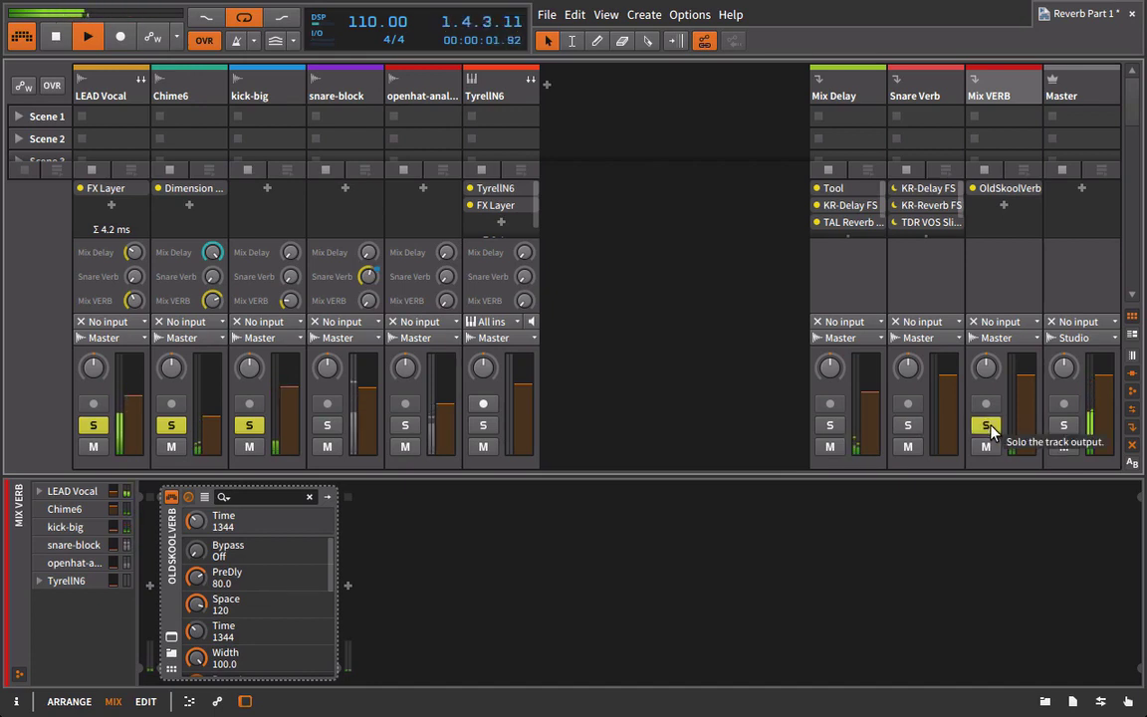
left_click(988, 427)
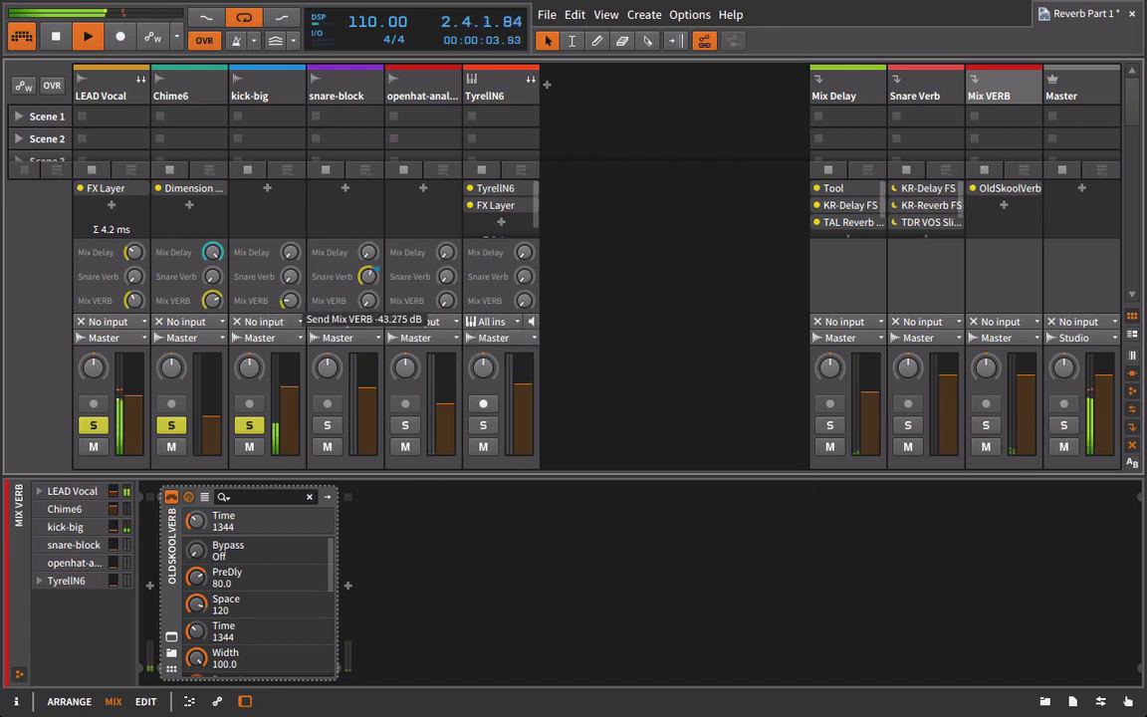
left_click_drag(367, 300, 367, 305)
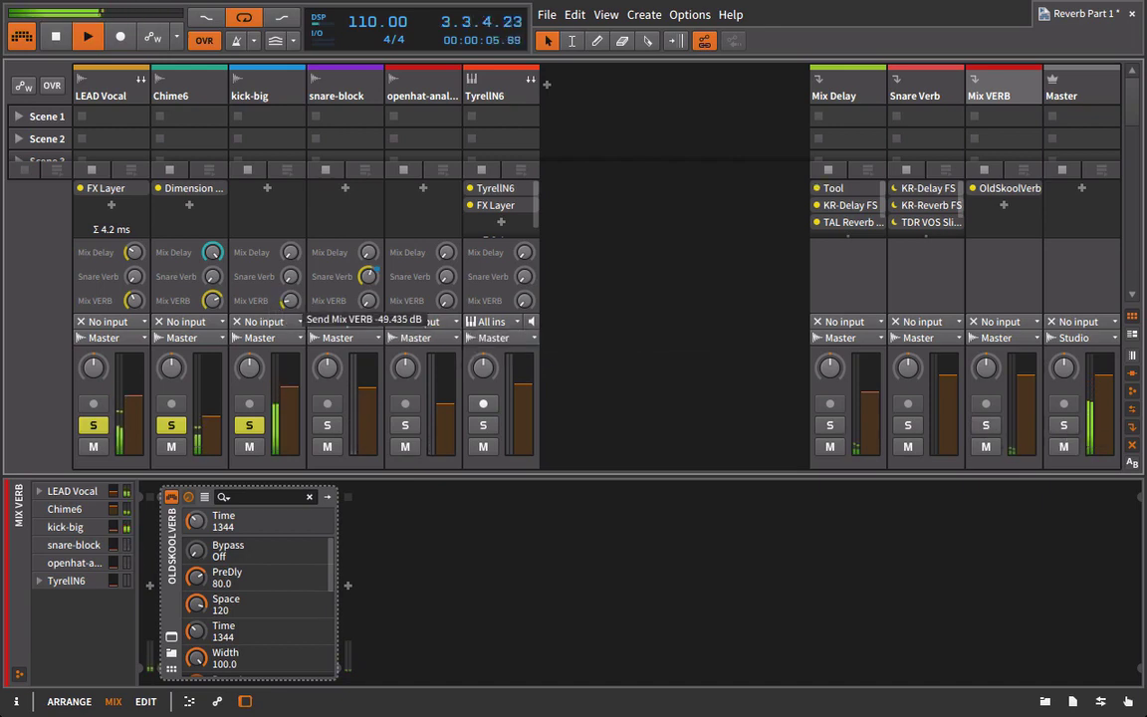
Solo snare-block and openhat-analog and raise their Mix VERB sends, openhat-analog to about -12 dB
left_click(326, 426)
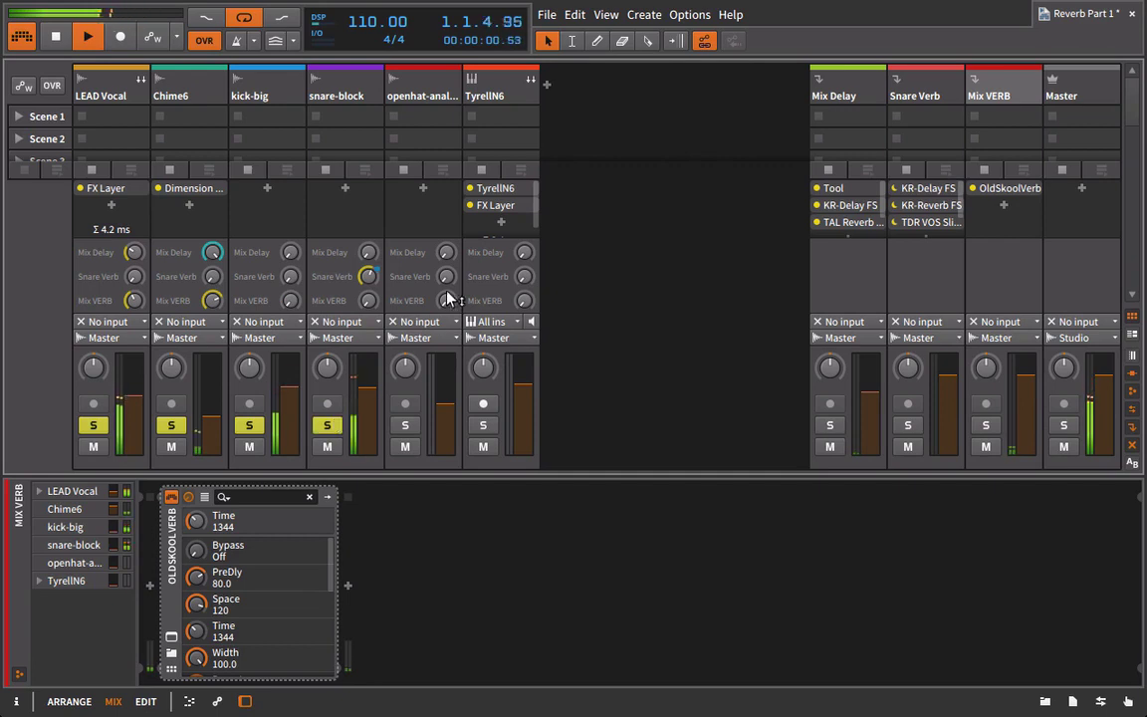
mouse_move(369, 300)
left_mouse_down()
mouse_move(369, 284)
mouse_move(377, 302)
left_mouse_up()
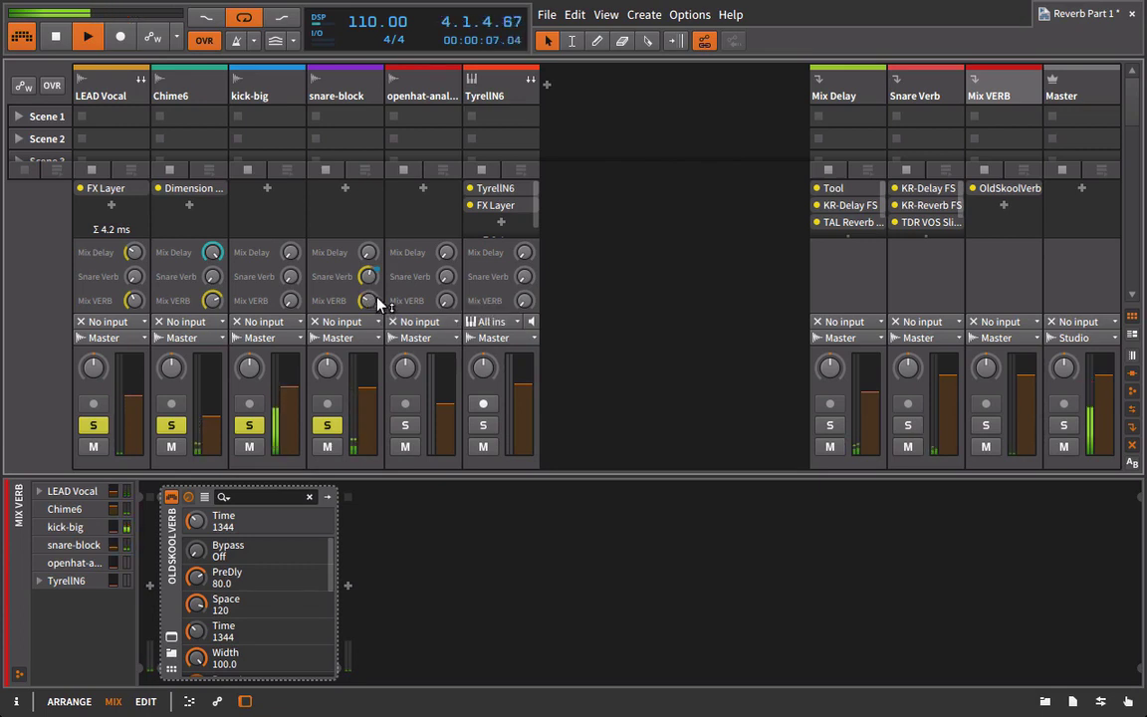
left_click(401, 426)
mouse_move(446, 299)
left_mouse_down()
mouse_move(384, 302)
mouse_move(446, 302)
left_mouse_up()
key("space")
key("space")
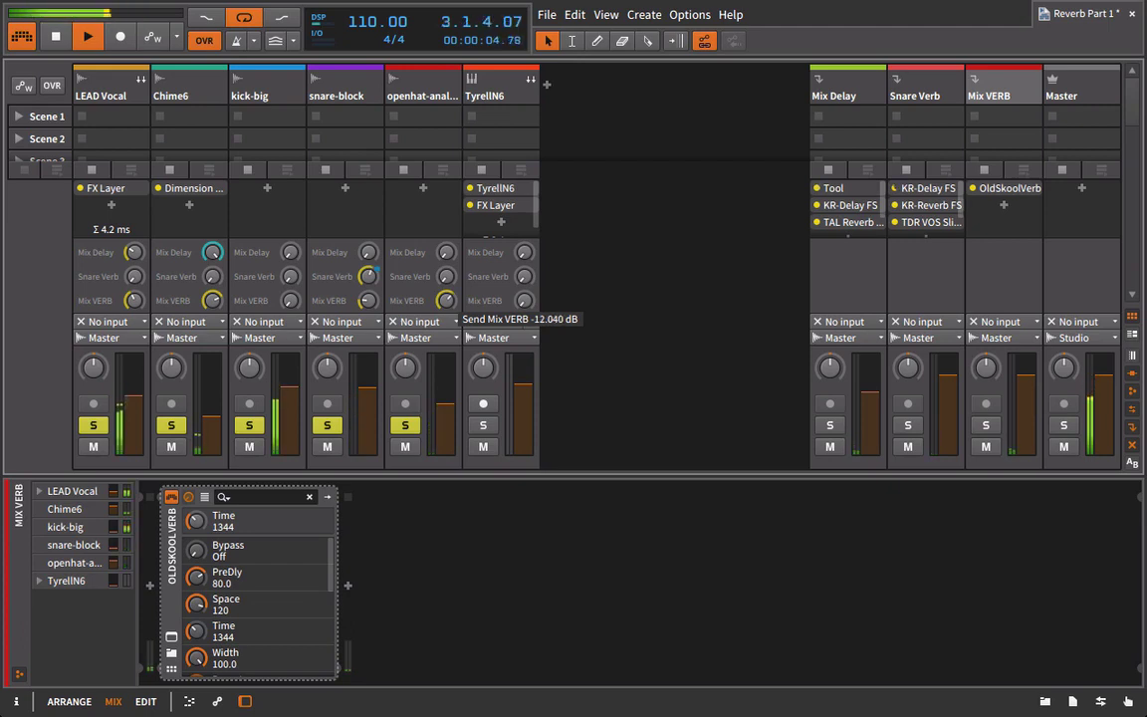
Solo TyrellN6, set its Mix VERB send to -20.519 dB, and toggle Mix VERB's mute to compare
left_click(483, 425)
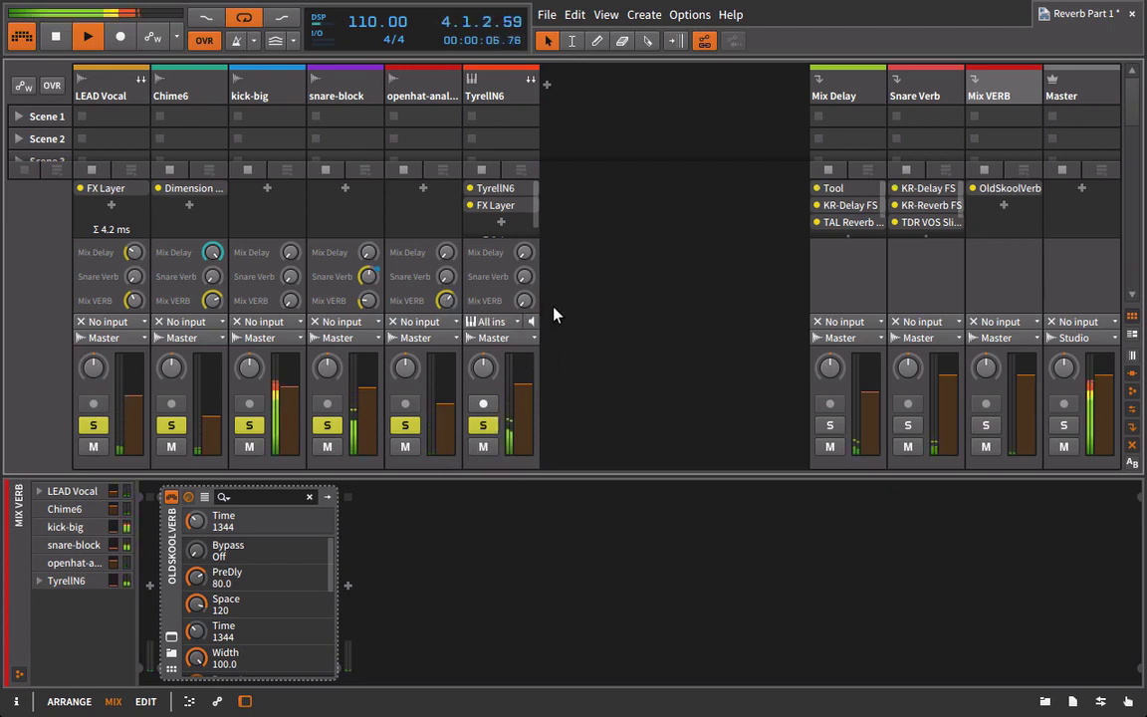
left_click_drag(525, 301, 533, 327)
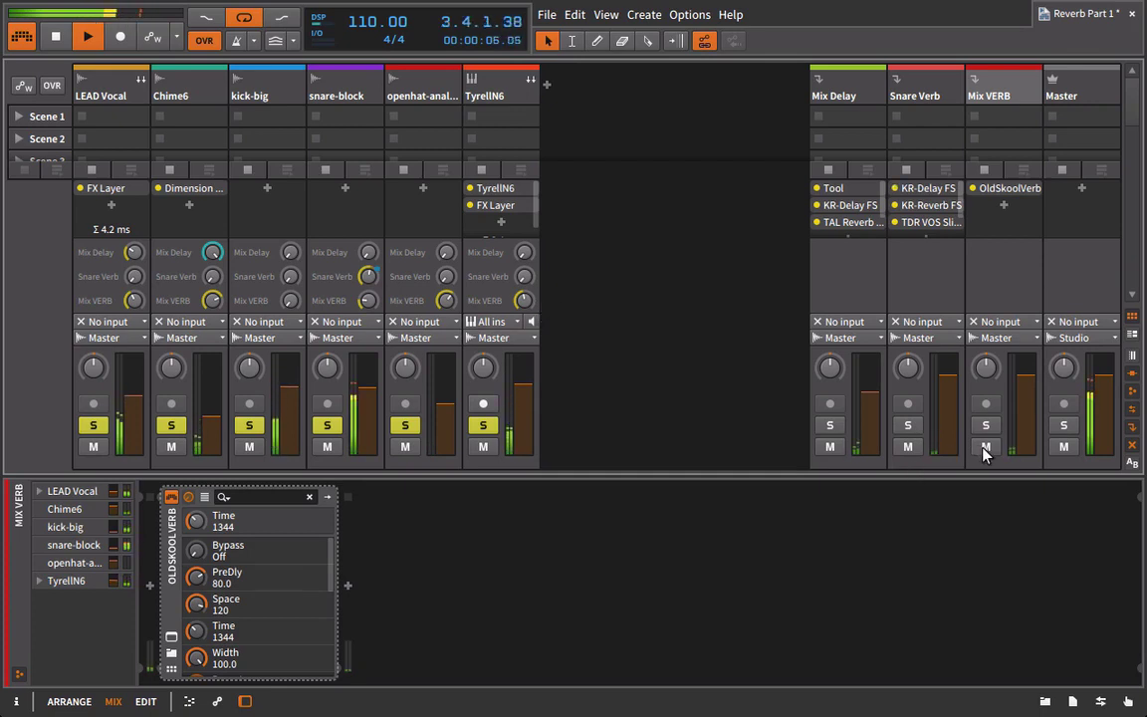
left_click(985, 448)
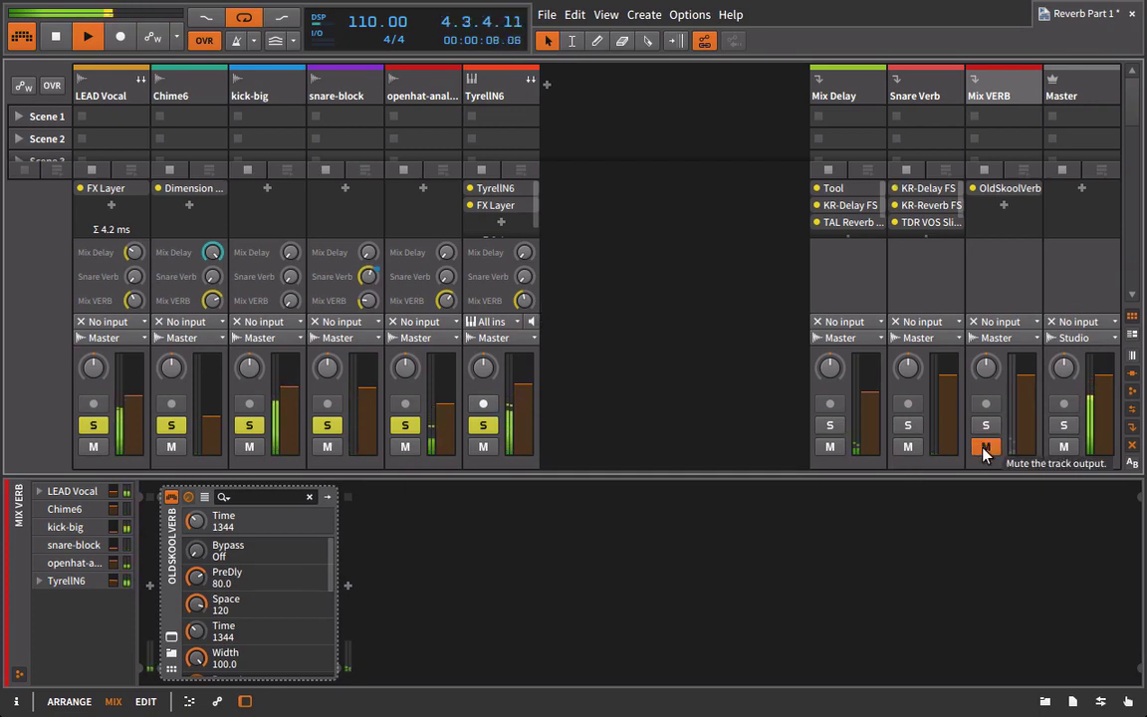
left_click(984, 447)
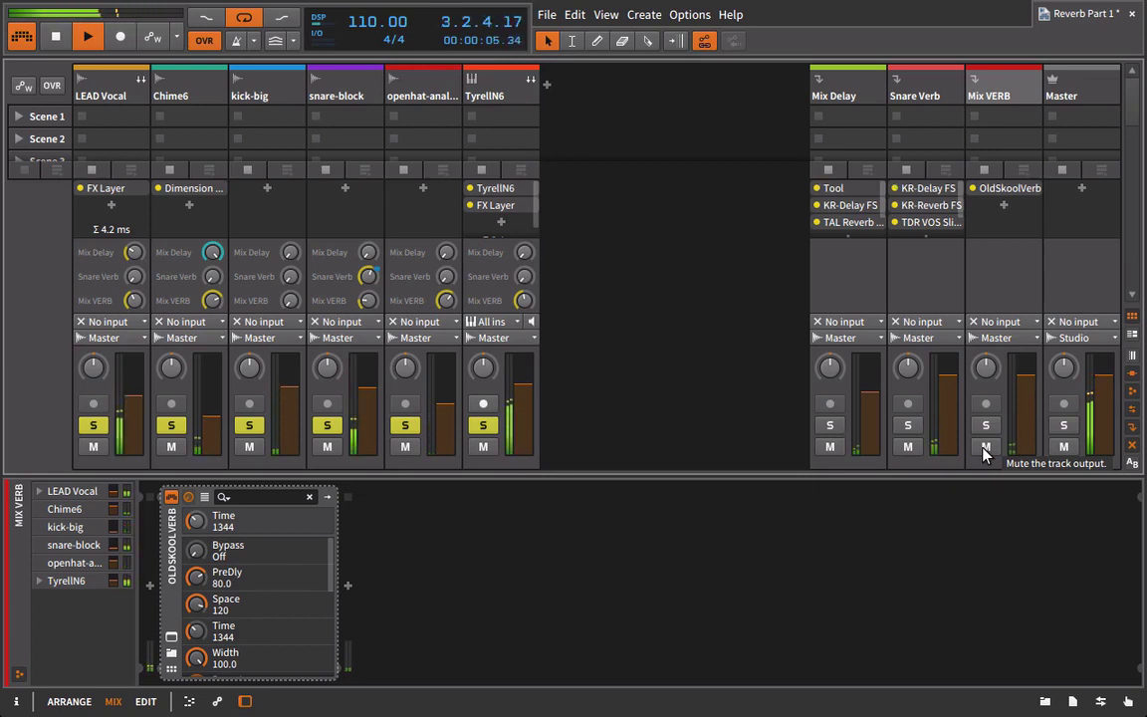
In the arrangement, add Bitwig's Tool device after OldSkoolVerb on the Mix VERB track
key("alt+1")
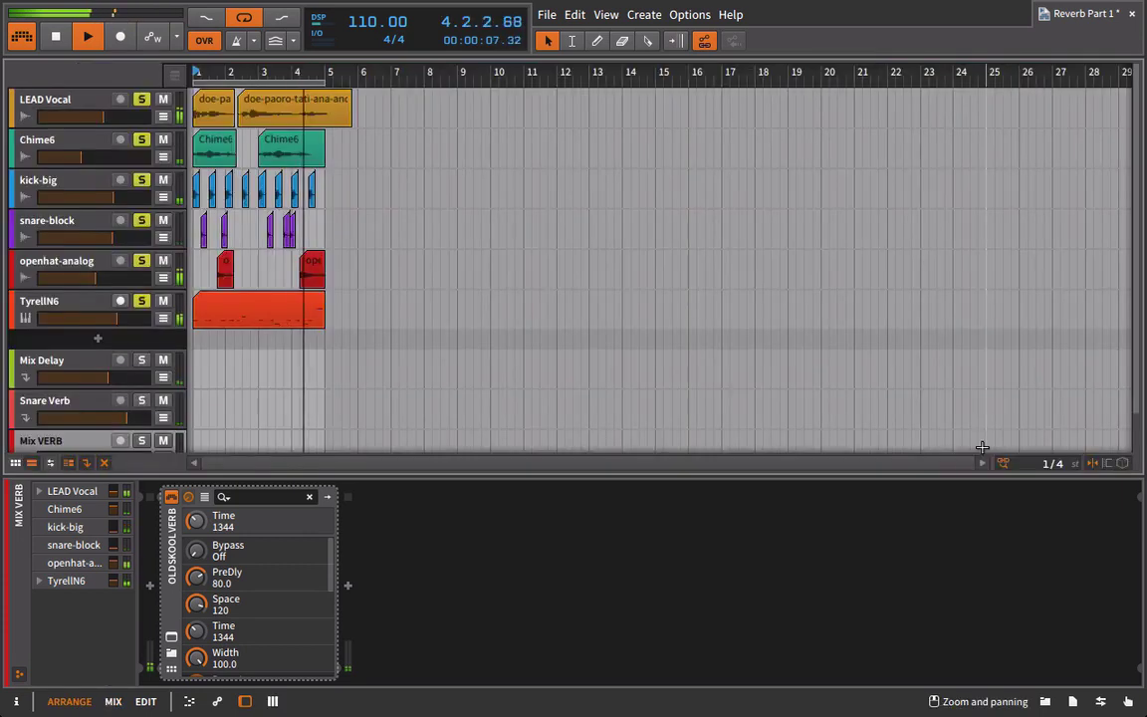
scroll(89, 359, "down", 2)
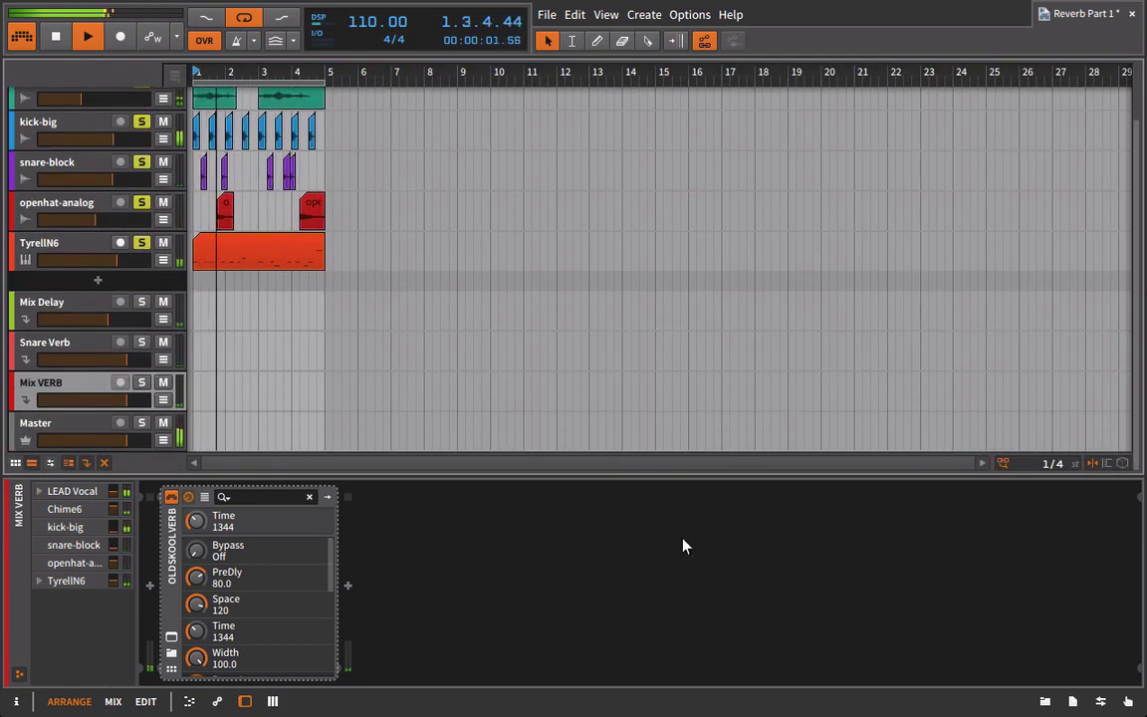
left_click(1044, 701)
left_click(999, 175)
scroll(1025, 529, "down", 6)
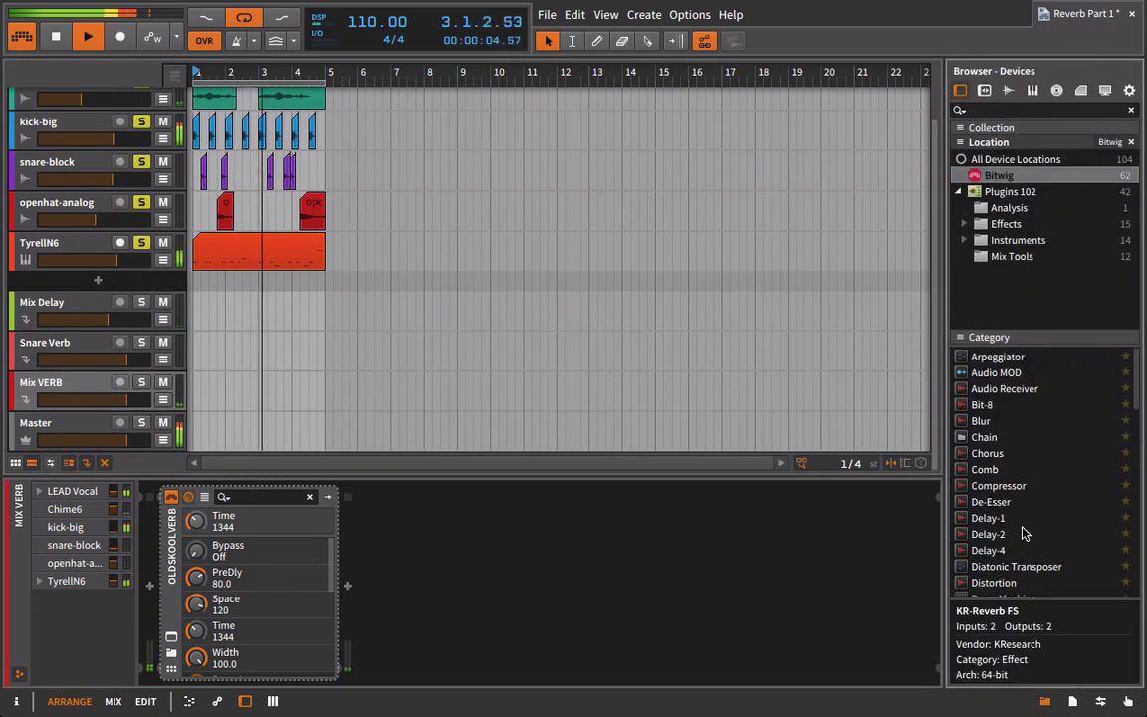
left_click(1006, 513)
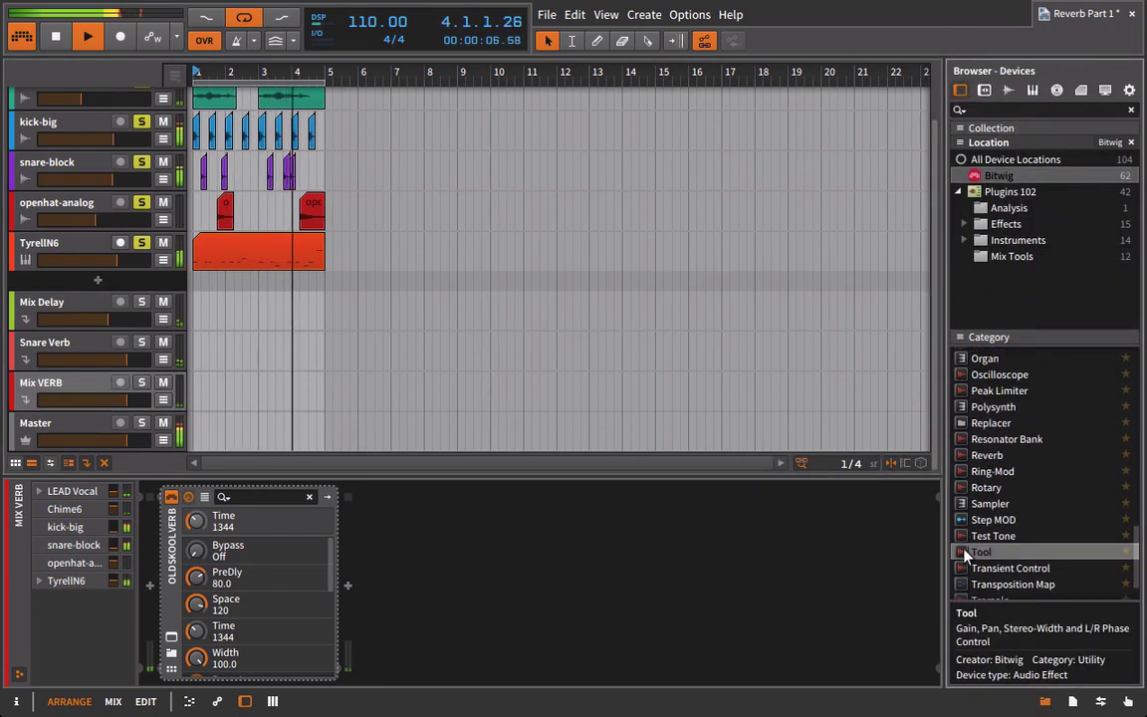
left_click_drag(963, 553, 601, 517)
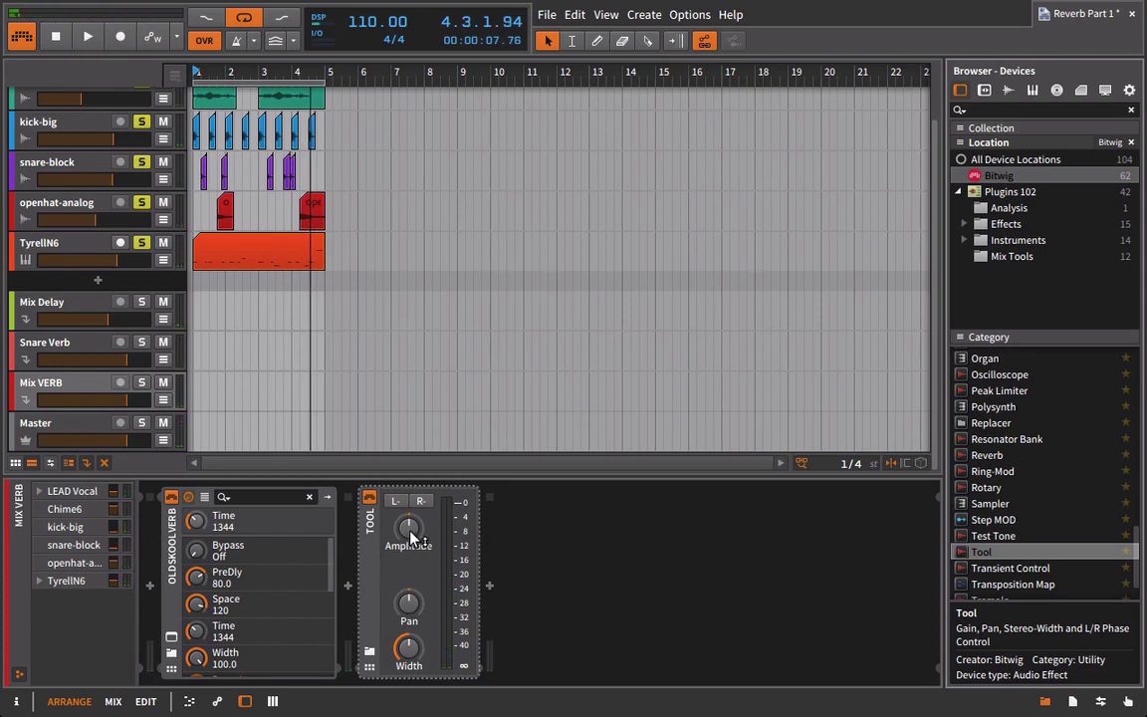
Try boosting Tool's gain to +19.440 dB during playback, then revert it and remove Tool
mouse_move(410, 537)
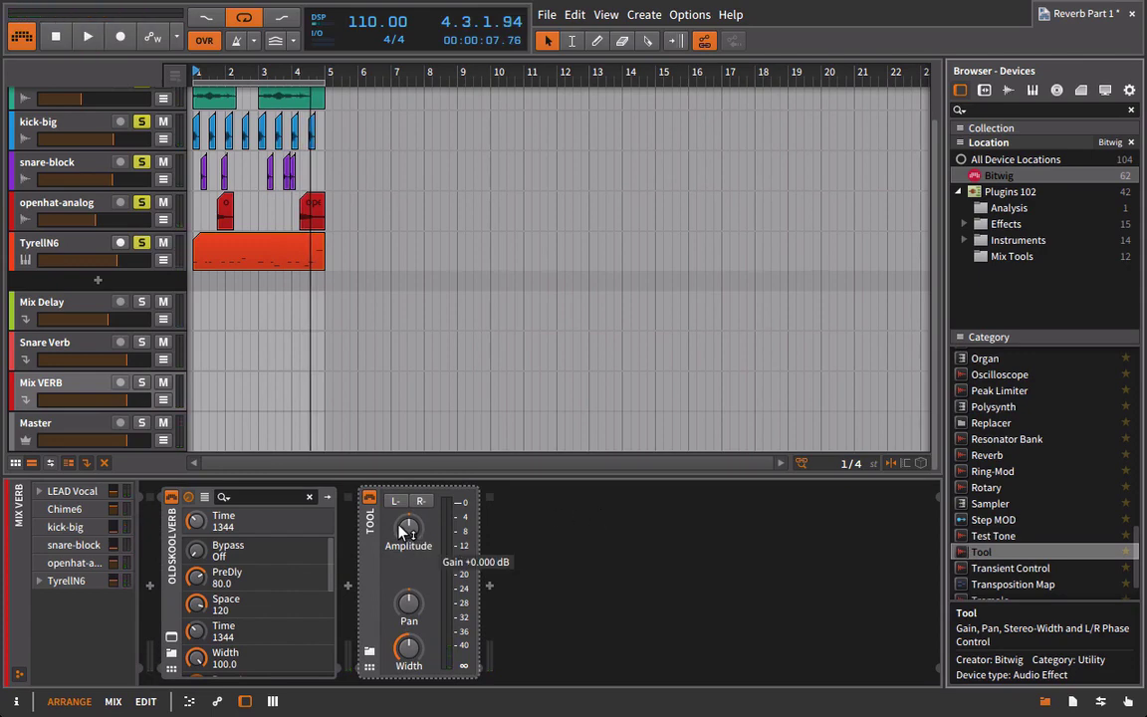
key("space")
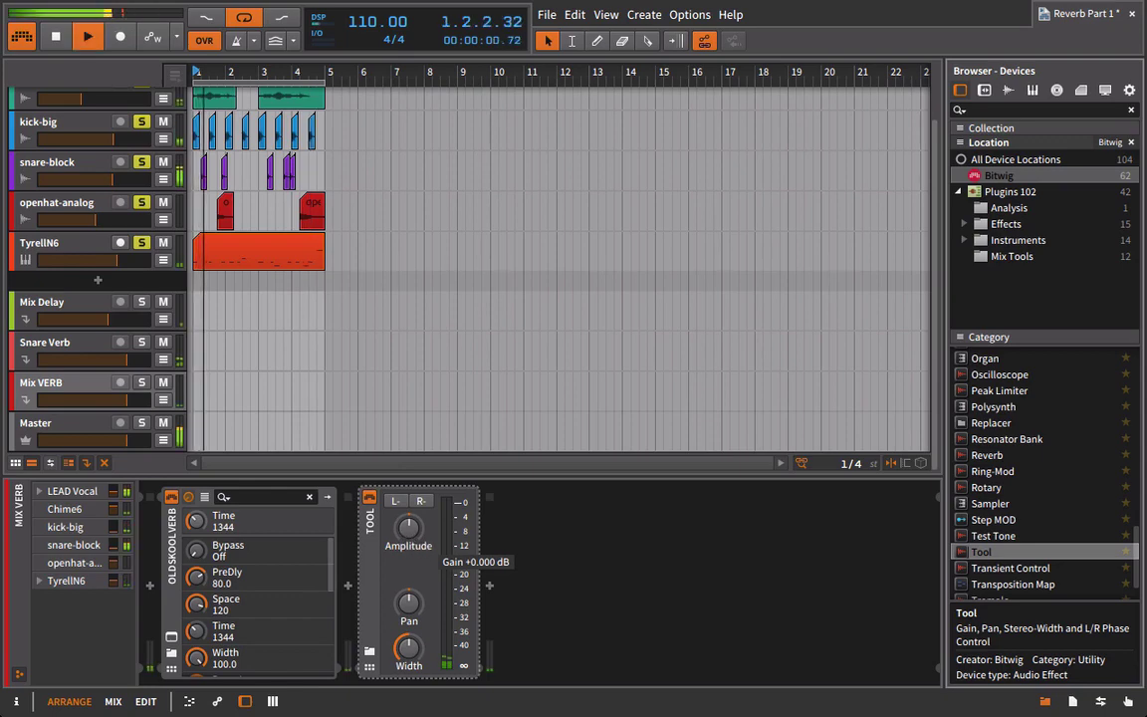
left_click_drag(415, 544, 414, 503)
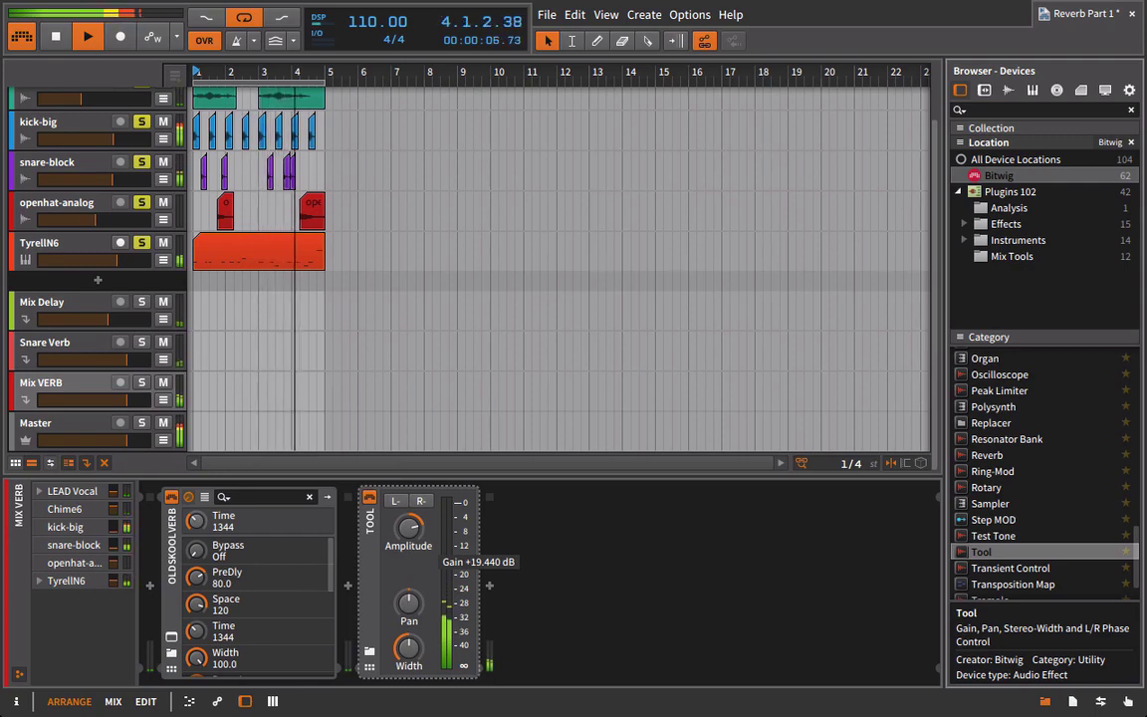
left_click_drag(409, 526, 369, 529)
key("Delete")
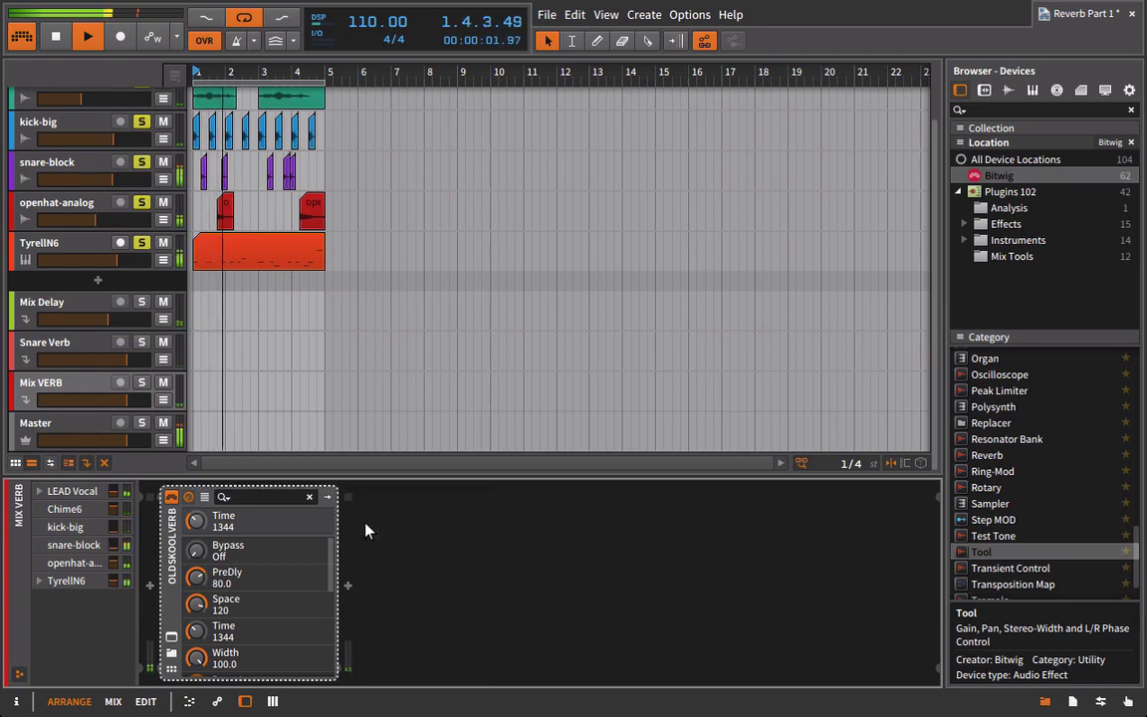